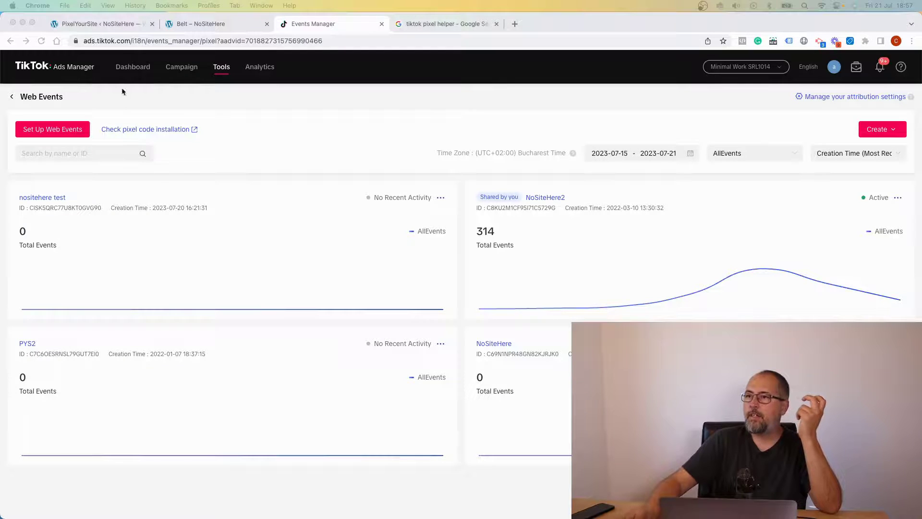
Leave the Web Events pixel list (NoSiteHere2, 314 events) for the PixelYourSite settings tab
{"action": "left_click", "coordinate": [112, 27]}
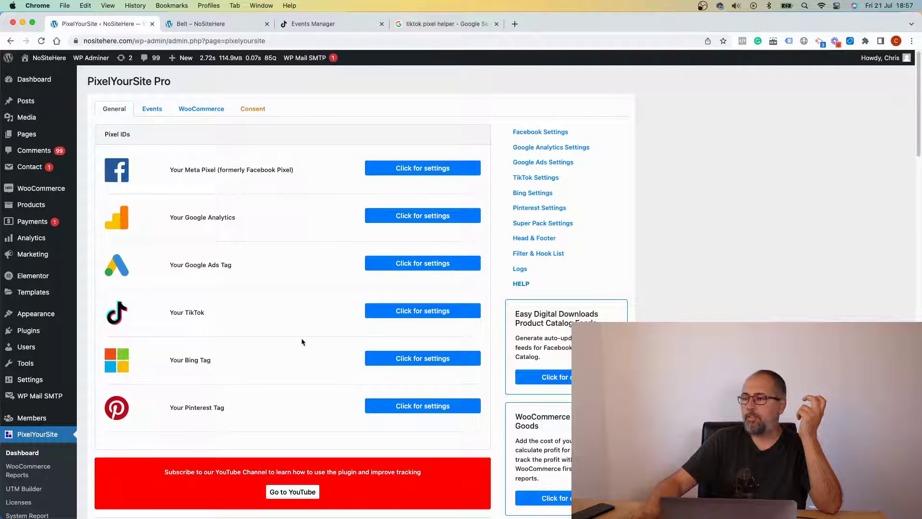
Expand the Your TikTok settings to check pixel ID, access token, Conversion API and Advanced Matching
{"action": "left_click", "coordinate": [385, 311]}
{"action": "scroll", "coordinate": [259, 305], "scroll_direction": "down", "scroll_amount": 3}
{"action": "scroll", "coordinate": [259, 305], "scroll_direction": "down", "scroll_amount": 1}
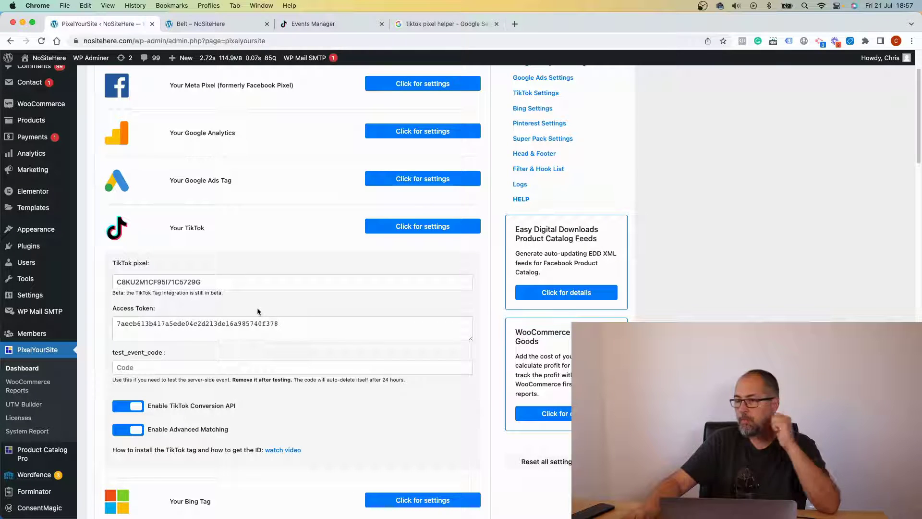
Open the TikTok Pixel Helper Web Store listing and remove the extension from Chrome
{"action": "left_click", "coordinate": [210, 27]}
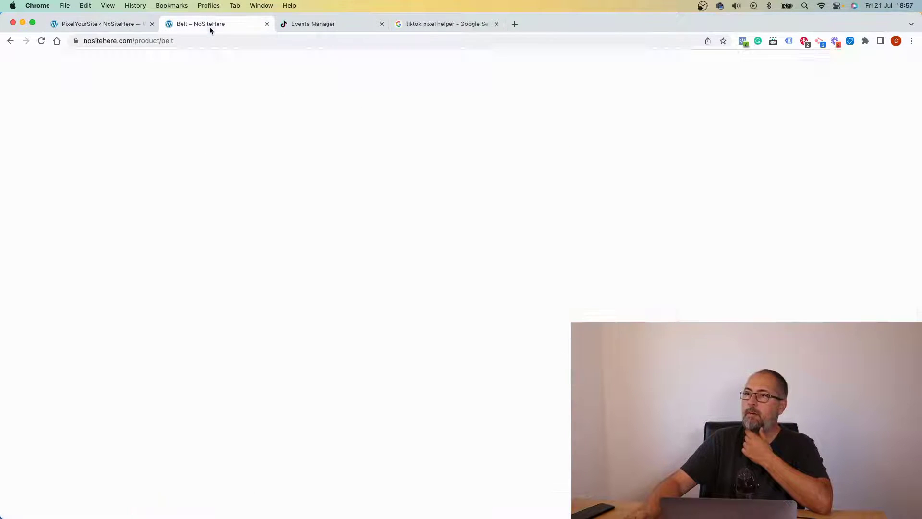
{"action": "left_click", "coordinate": [452, 28]}
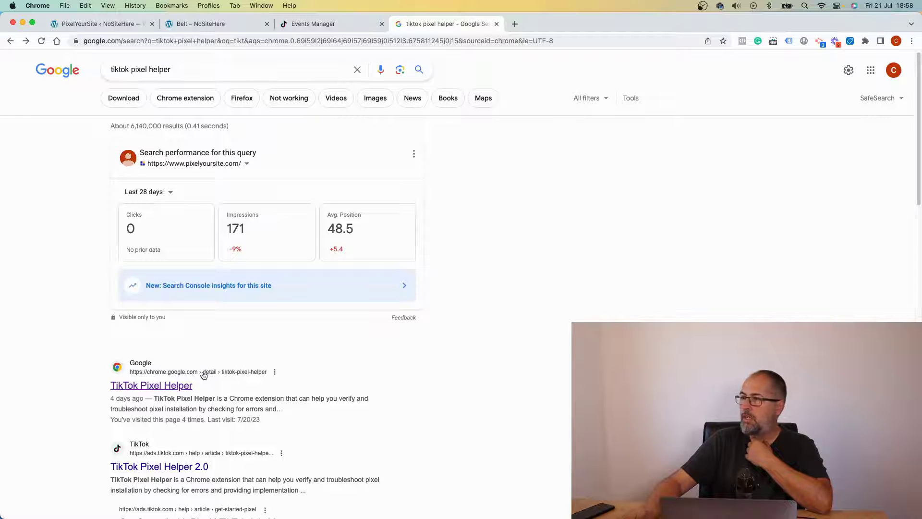
{"action": "left_click", "coordinate": [176, 385]}
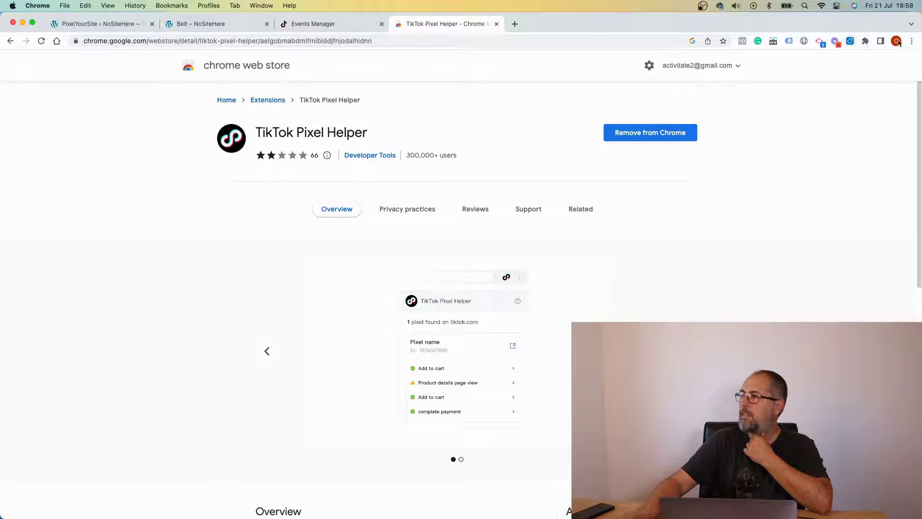
{"action": "left_click", "coordinate": [645, 138]}
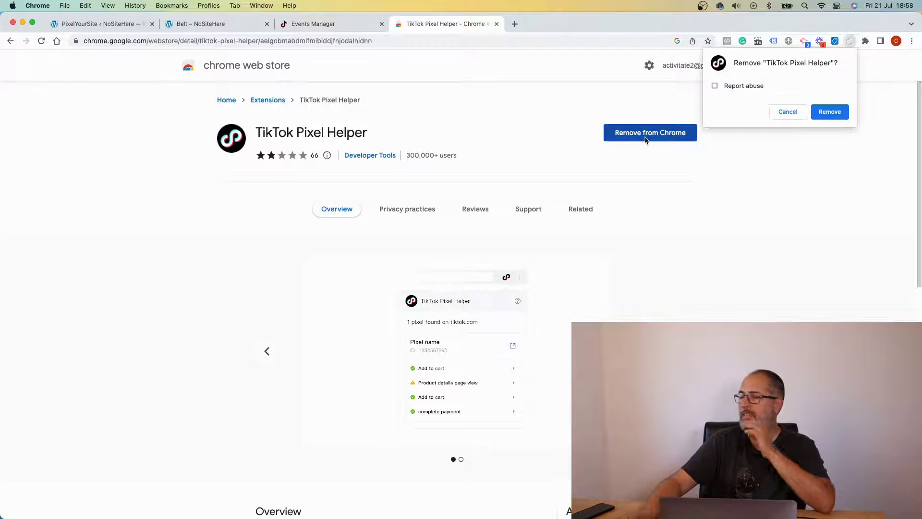
{"action": "left_click", "coordinate": [829, 111]}
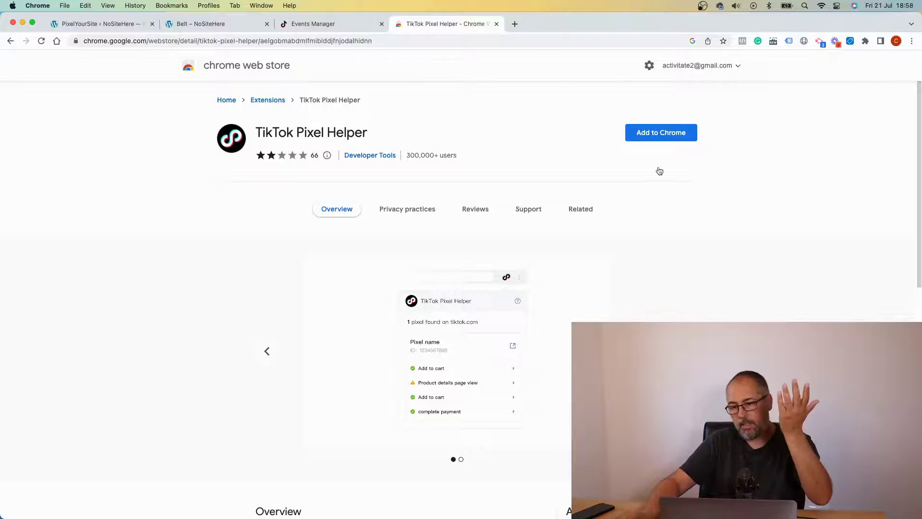
Add TikTok Pixel Helper back to Chrome and pin it to the toolbar
{"action": "left_click", "coordinate": [675, 136]}
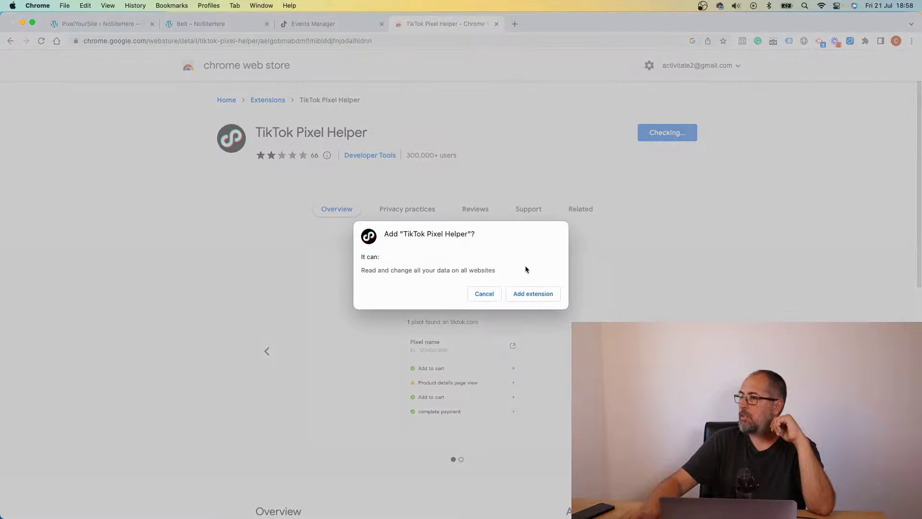
{"action": "left_click", "coordinate": [533, 295]}
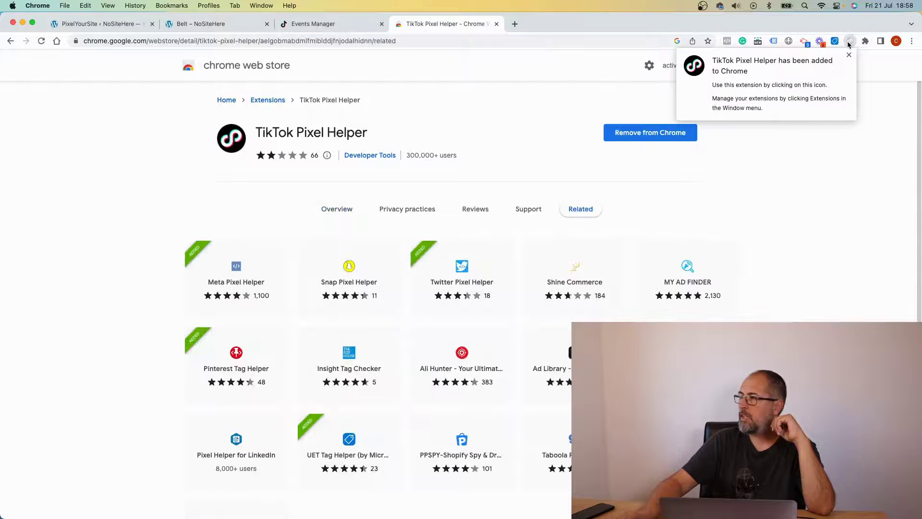
{"action": "right_click", "coordinate": [848, 42]}
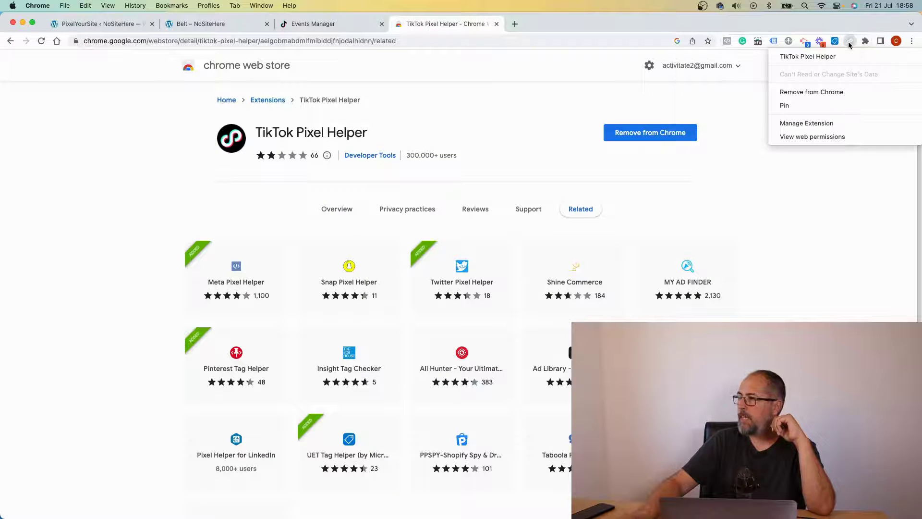
{"action": "left_click", "coordinate": [823, 105]}
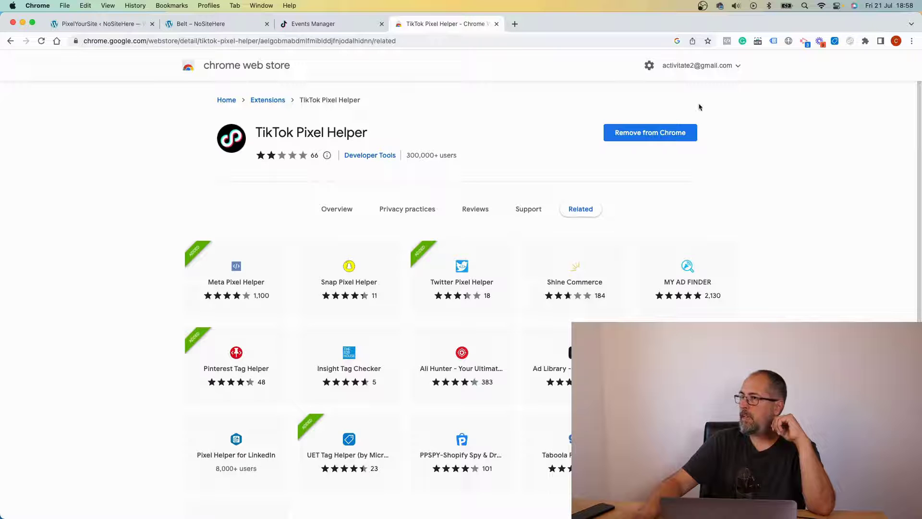
Reload the Belt page and inspect NoSiteHere2's Page View event in TikTok Pixel Helper
{"action": "left_click", "coordinate": [228, 31]}
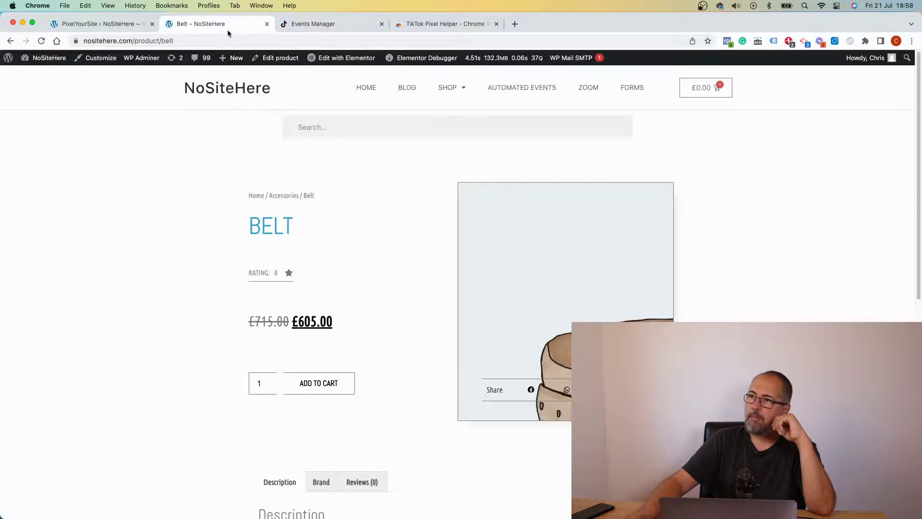
{"action": "left_click", "coordinate": [42, 41]}
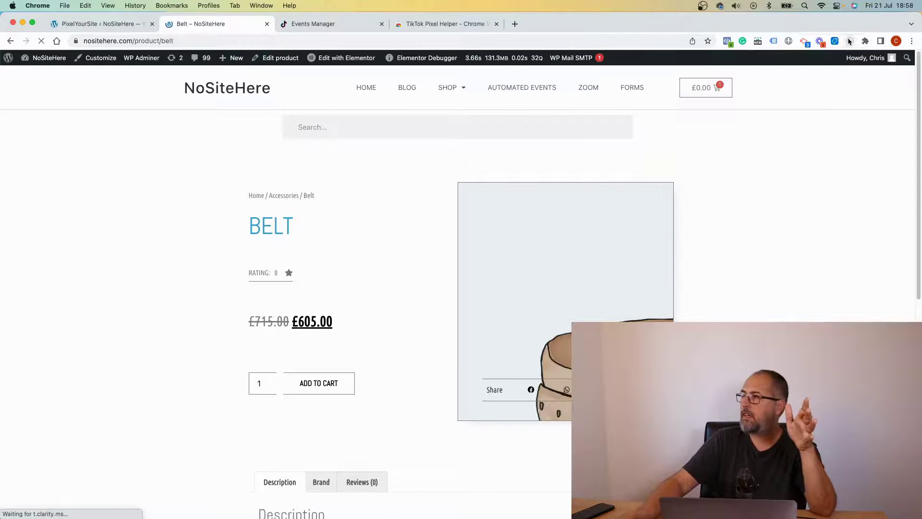
{"action": "left_click", "coordinate": [850, 41]}
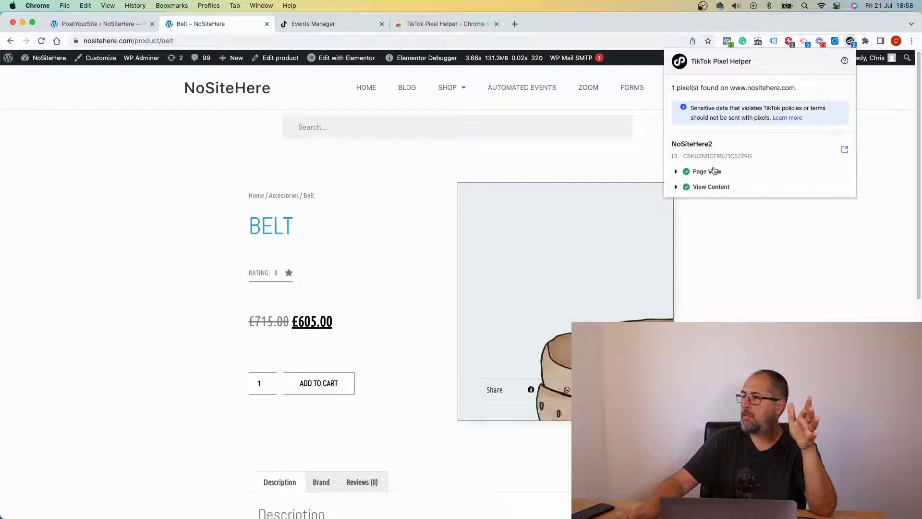
{"action": "left_click", "coordinate": [714, 171]}
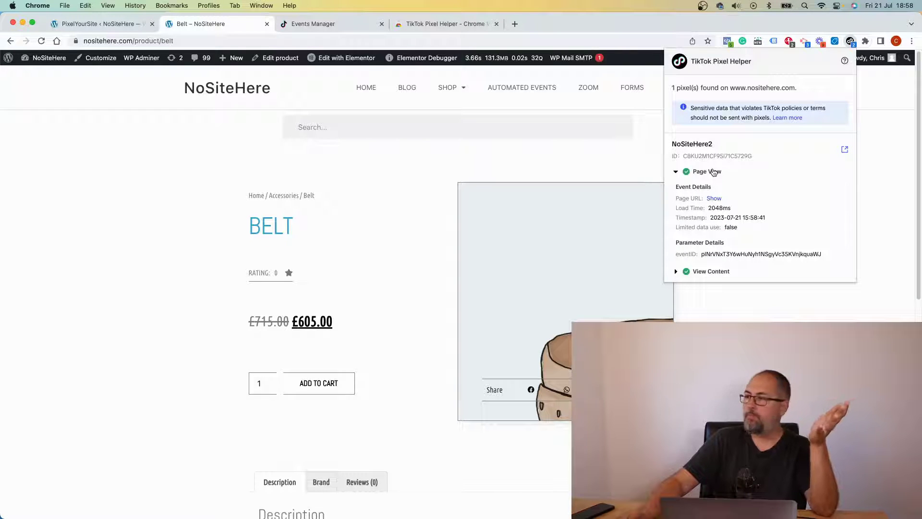
{"action": "left_click", "coordinate": [714, 171]}
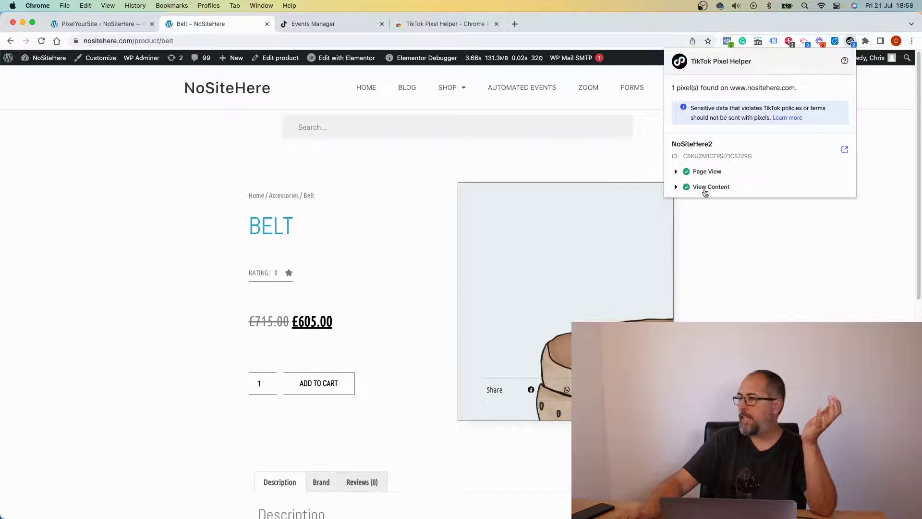
Expand View Content, highlight content_type product and content_id 27, then close Pixel Helper
{"action": "left_click", "coordinate": [704, 188]}
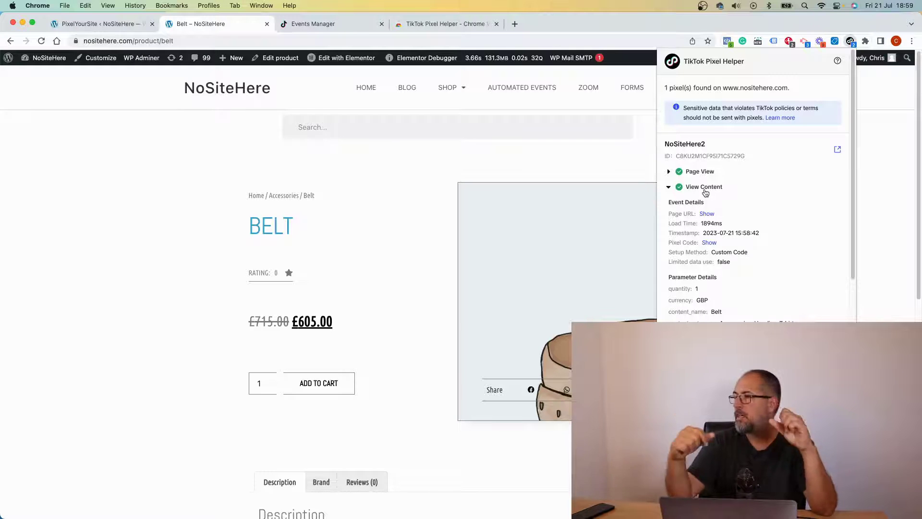
{"action": "scroll", "coordinate": [787, 287], "scroll_direction": "down", "scroll_amount": 3}
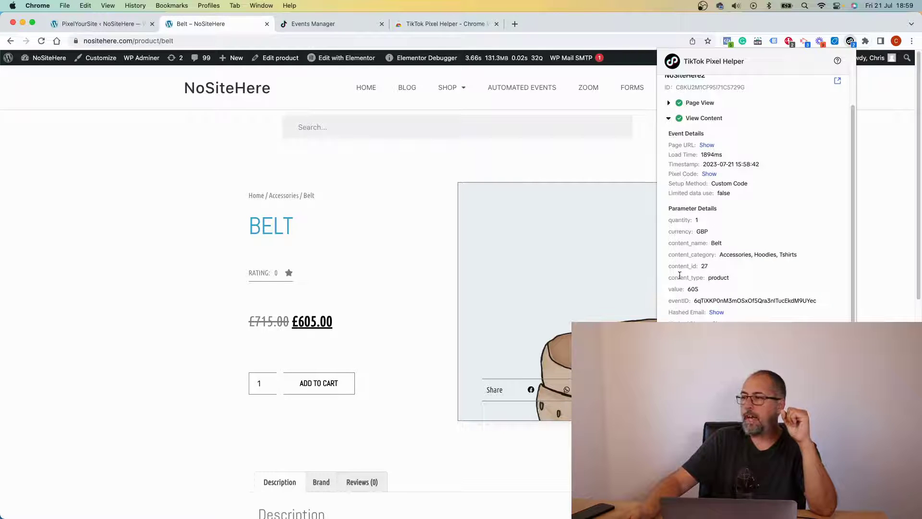
{"action": "left_click_drag", "start_coordinate": [709, 278], "coordinate": [736, 280]}
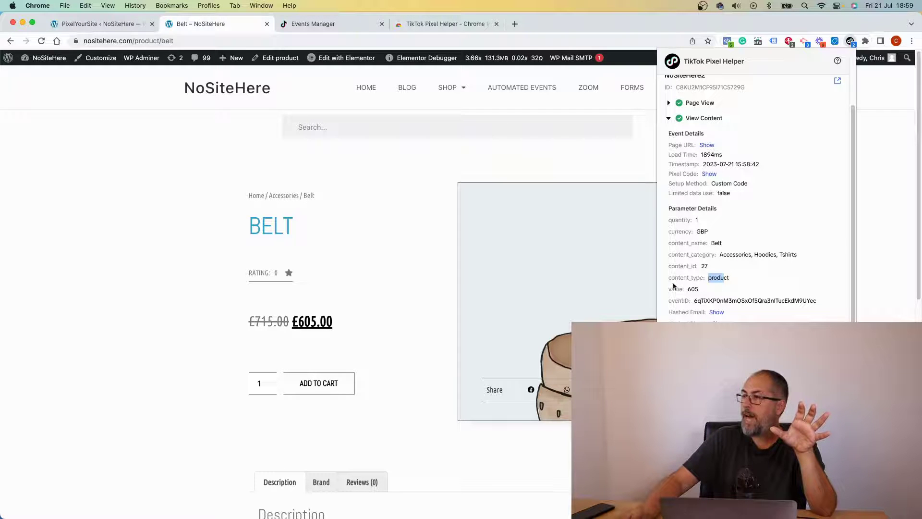
{"action": "left_click_drag", "start_coordinate": [700, 265], "coordinate": [715, 268]}
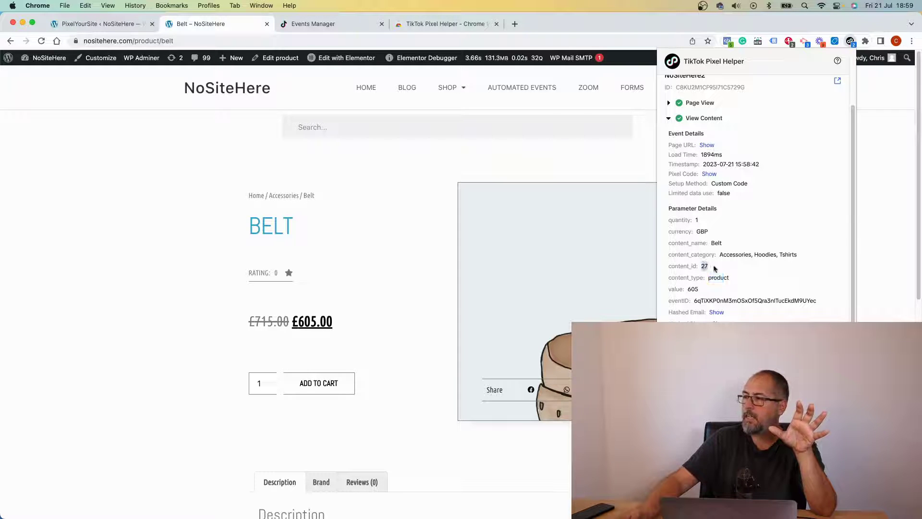
{"action": "left_click", "coordinate": [669, 279]}
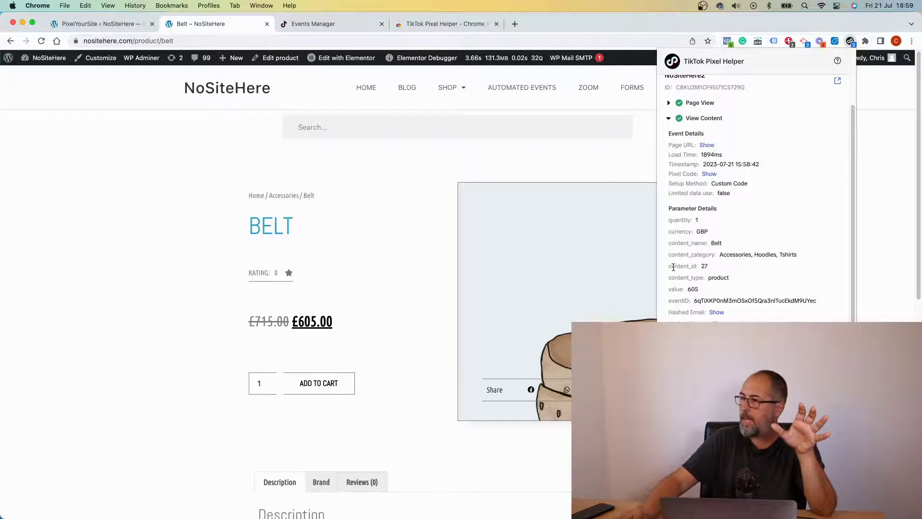
{"action": "left_click_drag", "start_coordinate": [668, 267], "coordinate": [716, 270]}
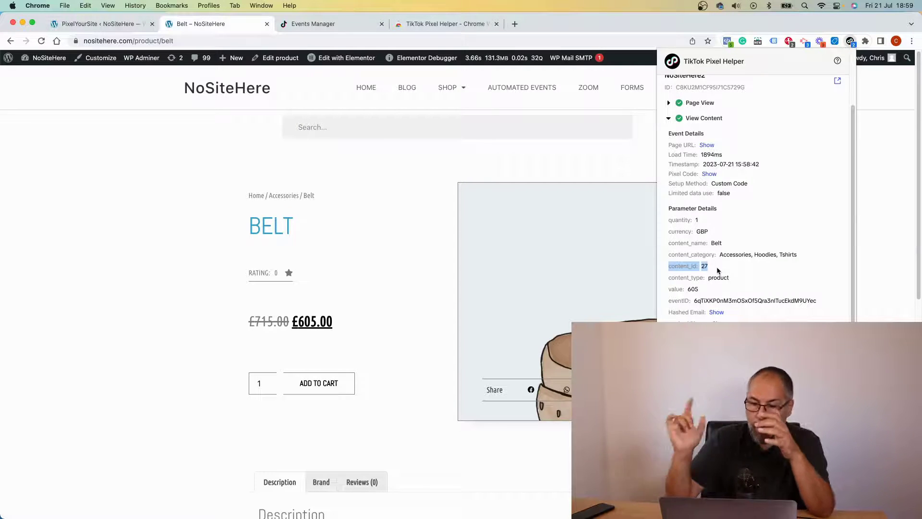
{"action": "left_click", "coordinate": [393, 248]}
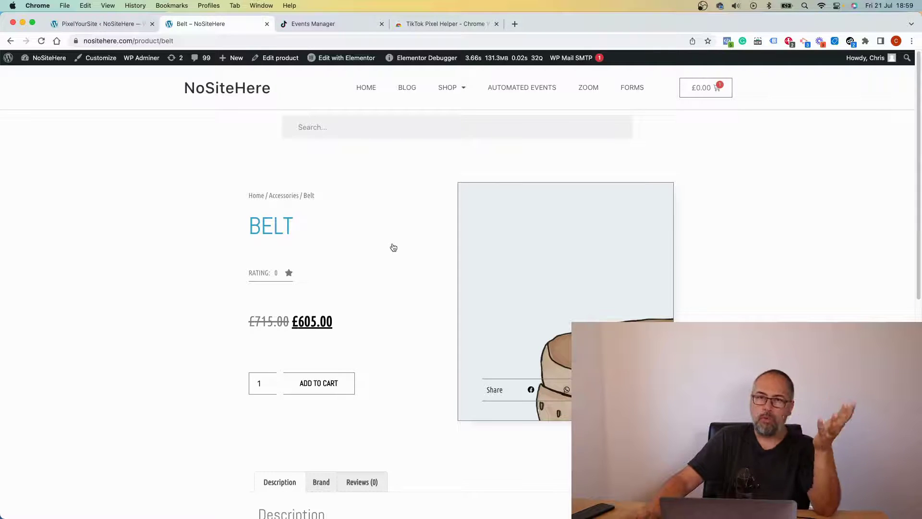
Add the Belt to the cart and go back to TikTok Events Manager
{"action": "scroll", "coordinate": [365, 238], "scroll_direction": "down", "scroll_amount": 3}
{"action": "left_click", "coordinate": [327, 244]}
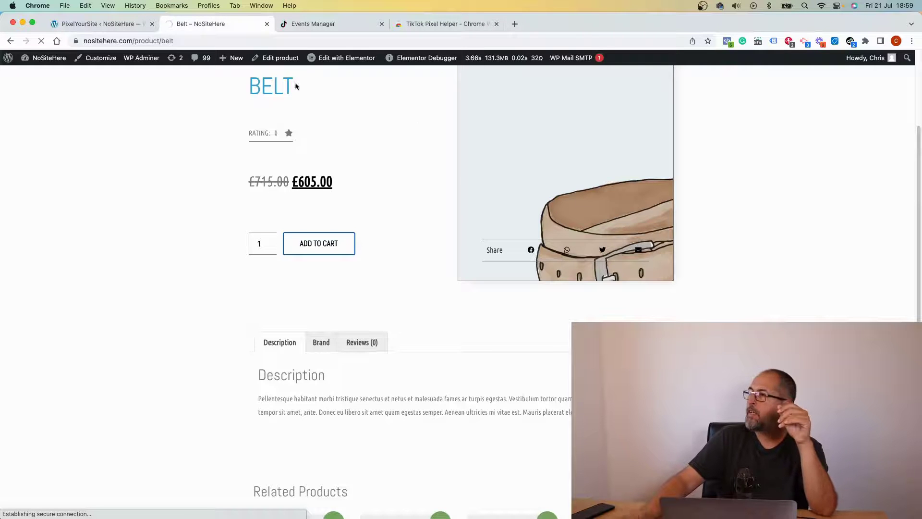
{"action": "left_click", "coordinate": [137, 25]}
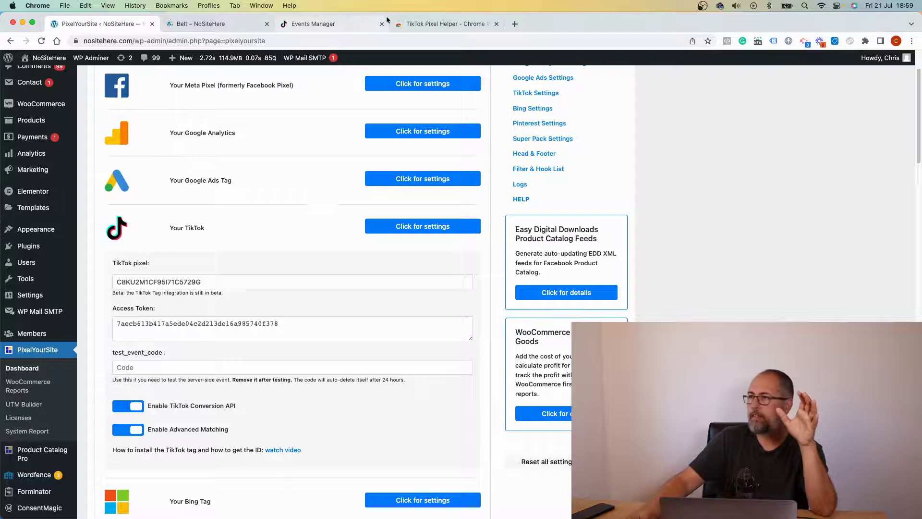
{"action": "left_click", "coordinate": [311, 25]}
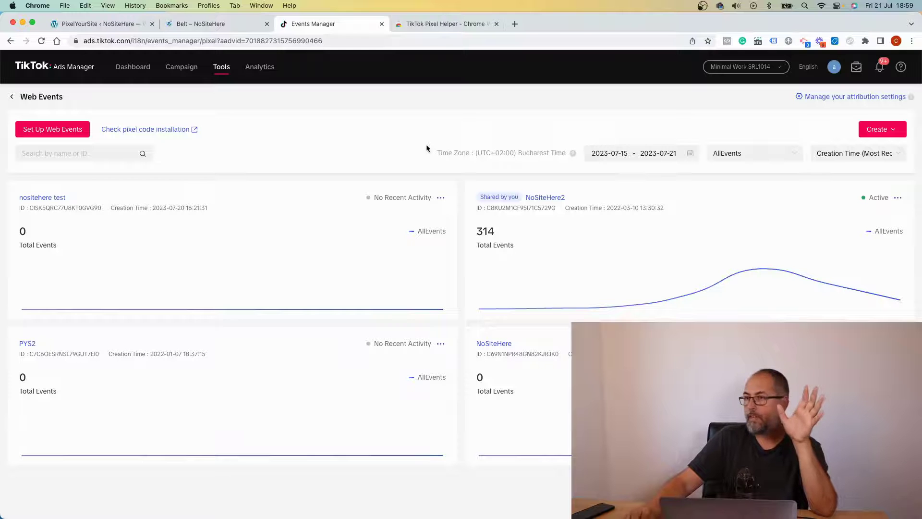
Open NoSiteHere2's Test Events and copy the server test code TEST90022
{"action": "mouse_move", "coordinate": [223, 67]}
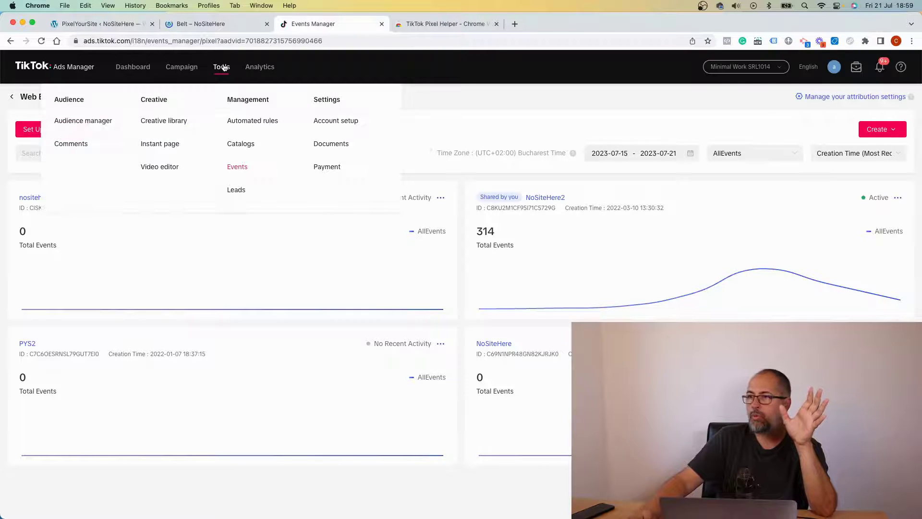
{"action": "left_click", "coordinate": [538, 197]}
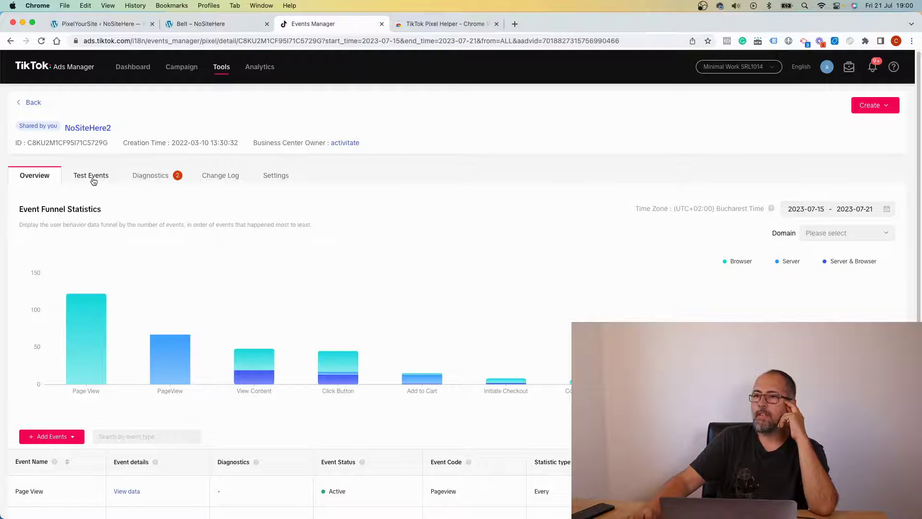
{"action": "left_click", "coordinate": [92, 178]}
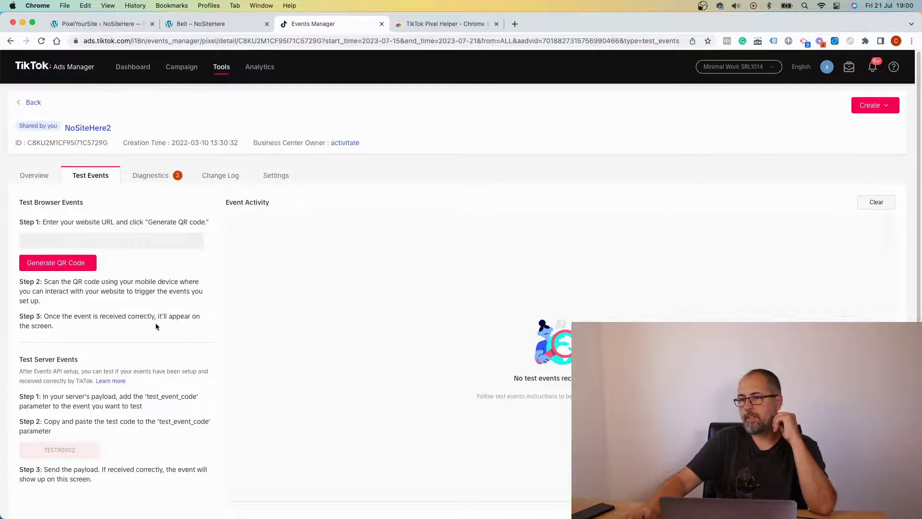
{"action": "scroll", "coordinate": [59, 442], "scroll_direction": "down", "scroll_amount": 1}
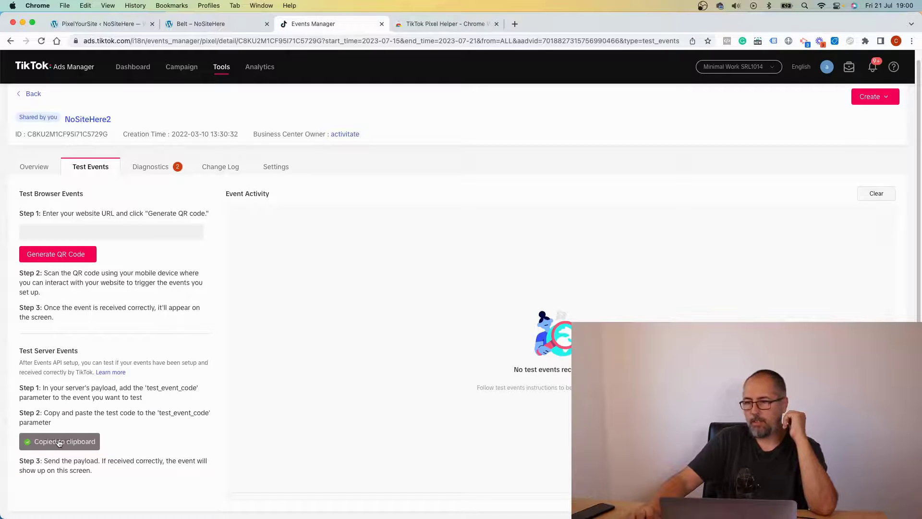
{"action": "left_click", "coordinate": [58, 443]}
Paste TEST90022 into TikTok's test_event_code field, save settings, and return to the Belt page
{"action": "left_click", "coordinate": [111, 23]}
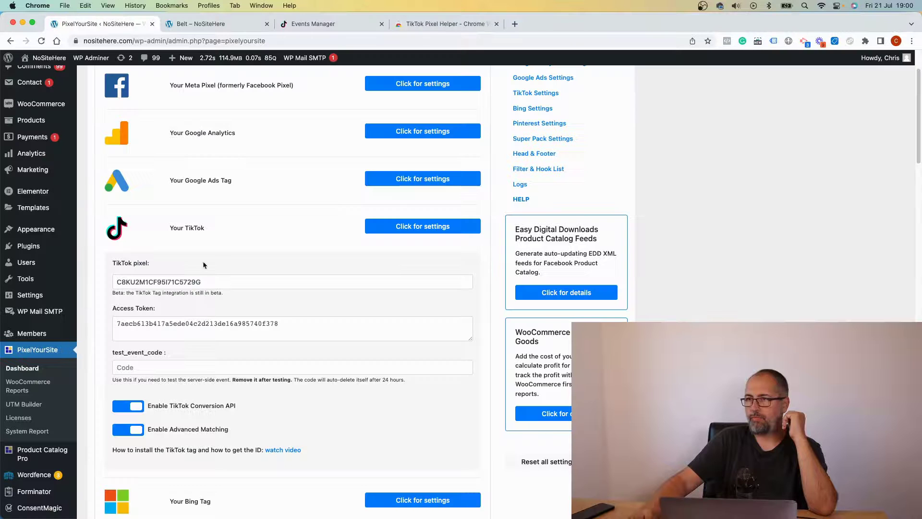
{"action": "left_click", "coordinate": [181, 368]}
{"action": "right_click", "coordinate": [182, 368]}
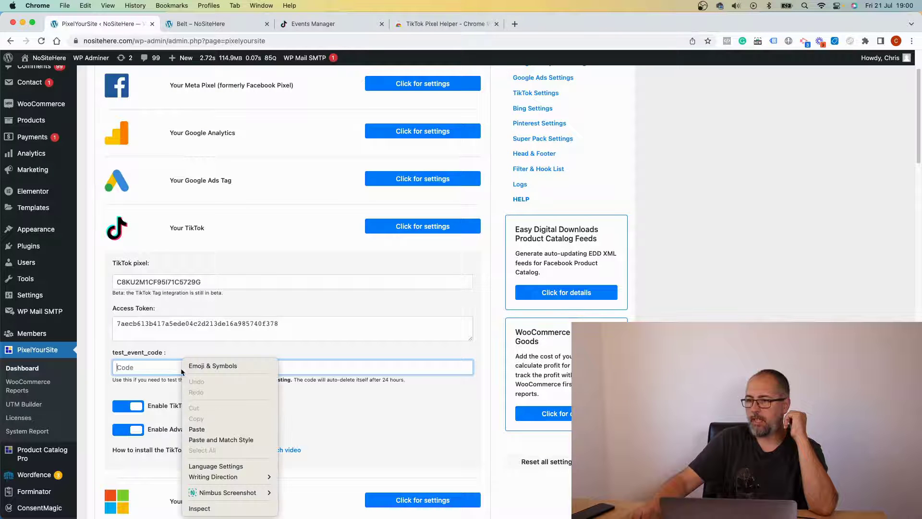
{"action": "left_click", "coordinate": [206, 429]}
{"action": "scroll", "coordinate": [216, 415], "scroll_direction": "down", "scroll_amount": 20}
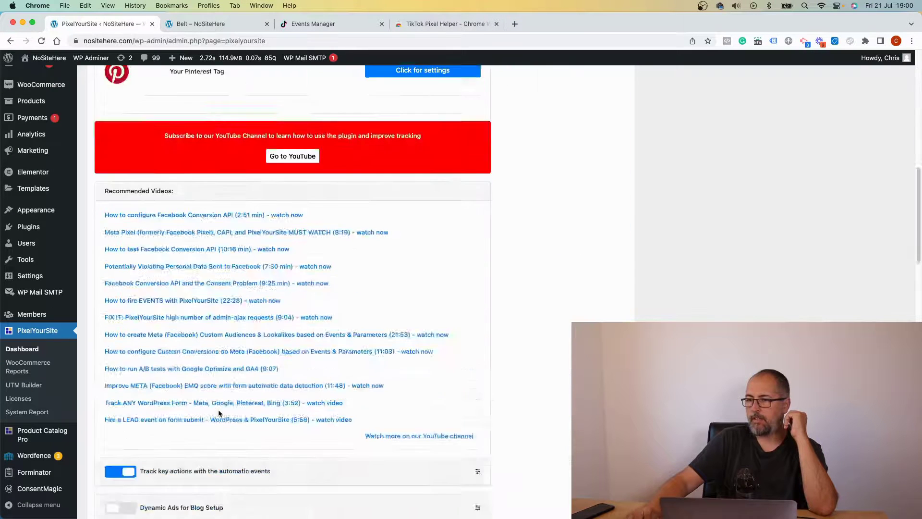
{"action": "left_click", "coordinate": [288, 474]}
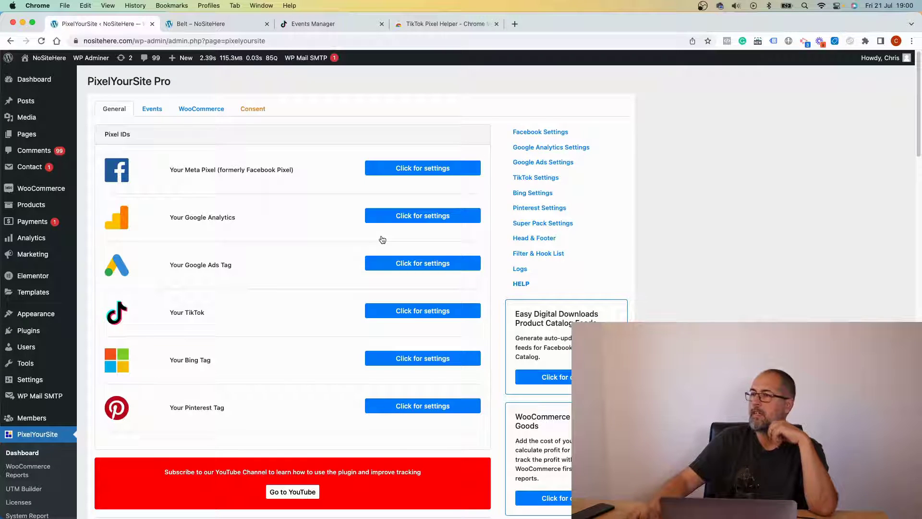
{"action": "left_click", "coordinate": [197, 31]}
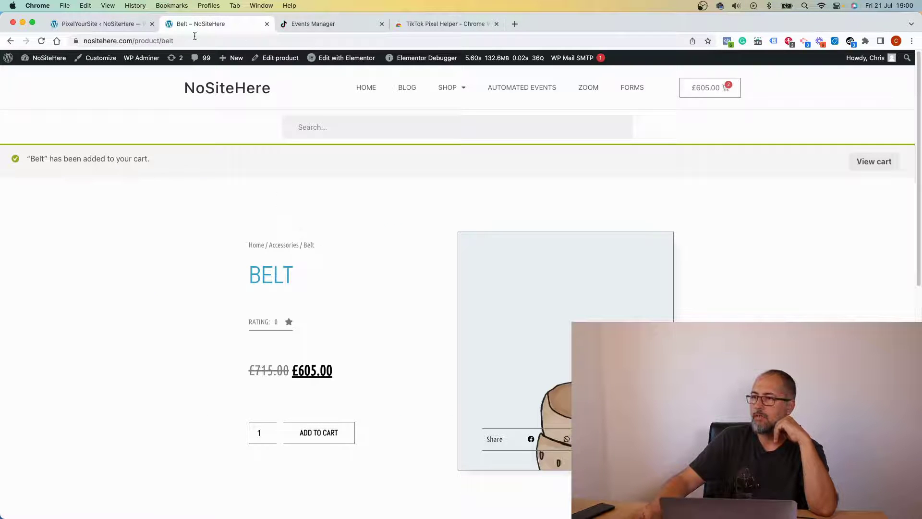
Paste the Belt page URL into Step 1's URL field and generate a test QR code
{"action": "left_click", "coordinate": [194, 41]}
{"action": "right_click", "coordinate": [195, 41]}
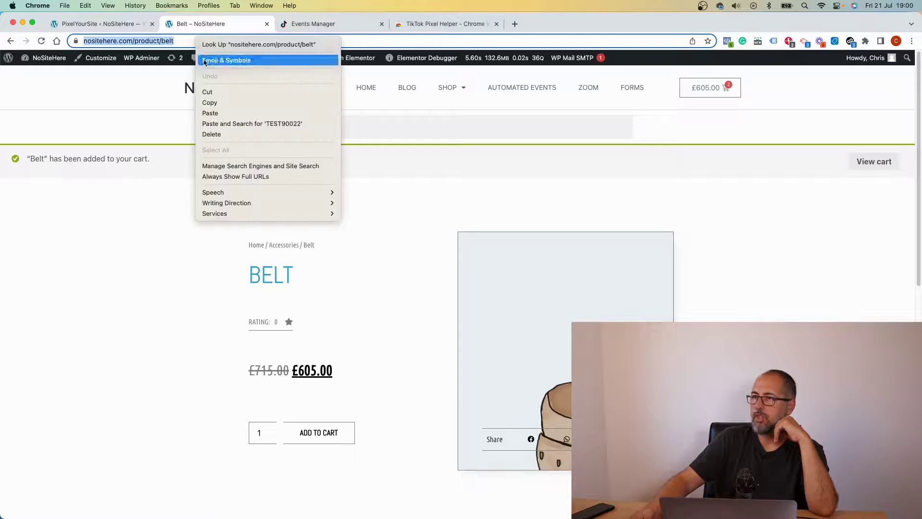
{"action": "left_click", "coordinate": [220, 97]}
{"action": "left_click", "coordinate": [308, 28]}
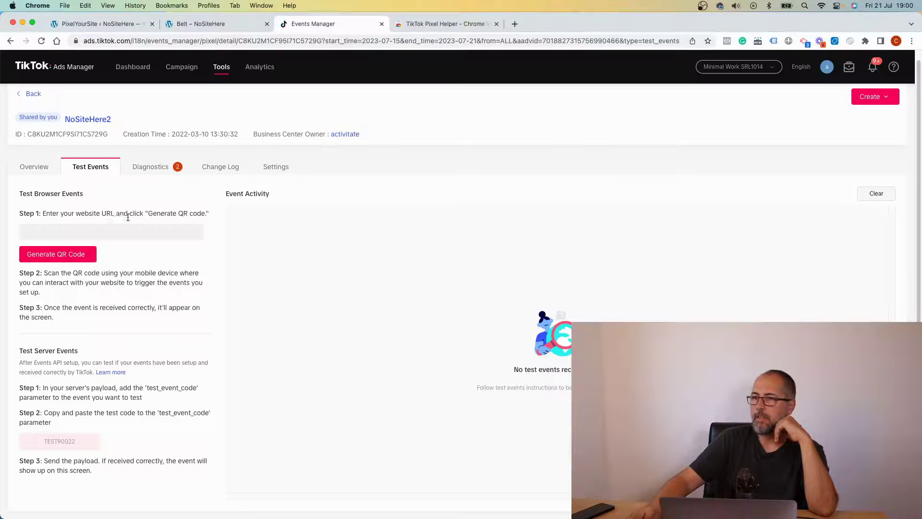
{"action": "left_click", "coordinate": [105, 230]}
{"action": "right_click", "coordinate": [108, 231]}
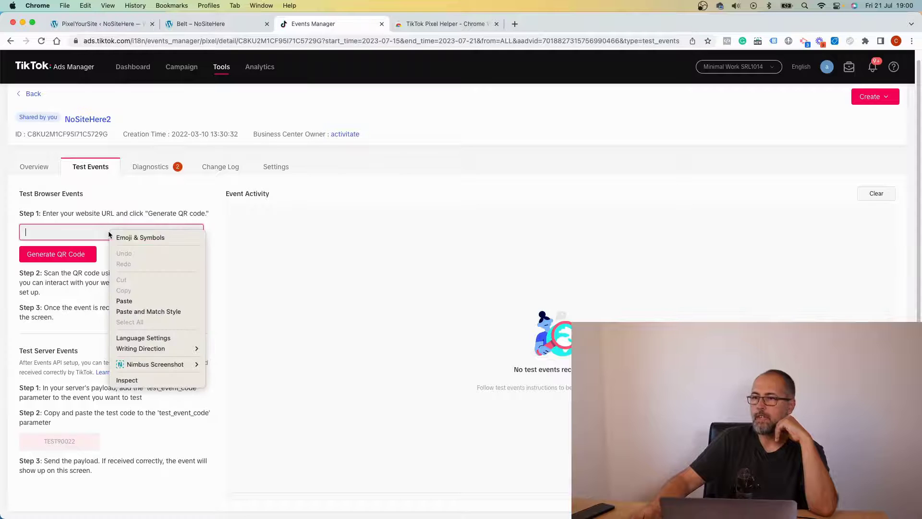
{"action": "left_click", "coordinate": [133, 302]}
{"action": "left_click", "coordinate": [64, 258]}
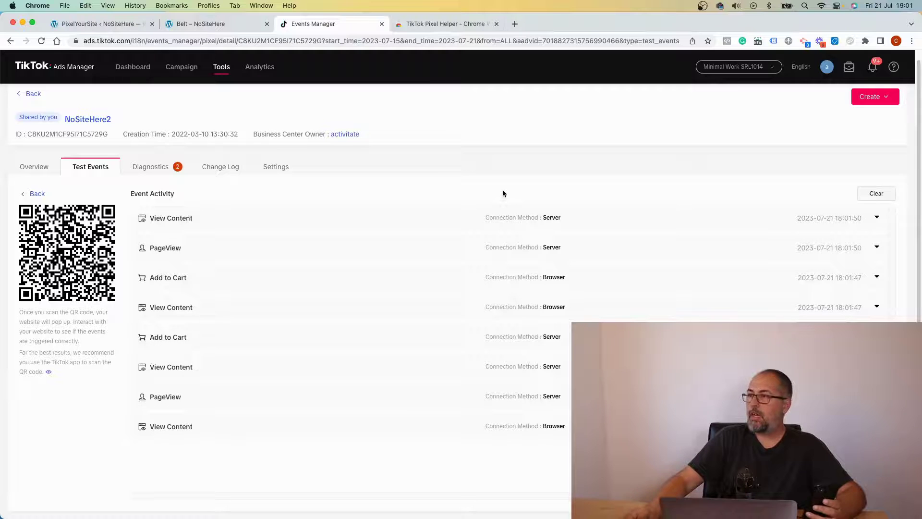
Check the Belt page's pixel in Pixel Helper, then watch Complete Payment and Place an Order arrive
{"action": "left_click", "coordinate": [409, 25]}
{"action": "left_click", "coordinate": [210, 25]}
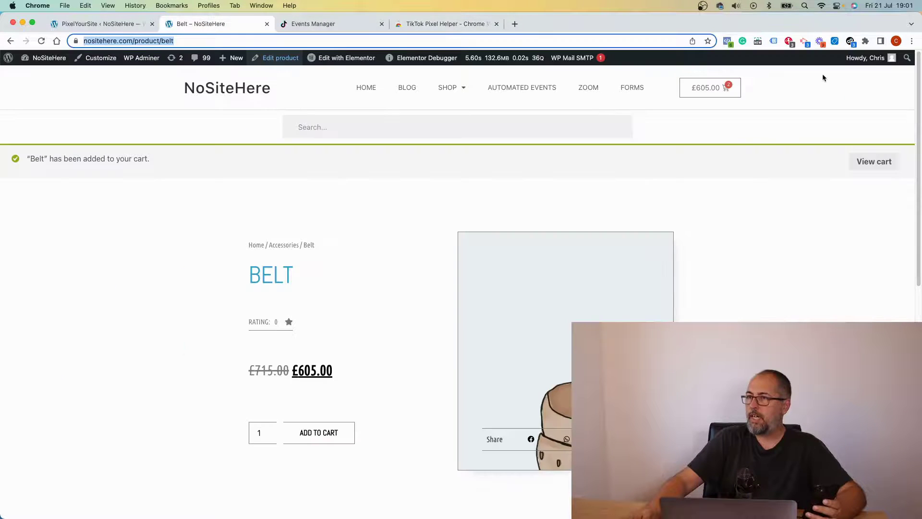
{"action": "left_click", "coordinate": [850, 41]}
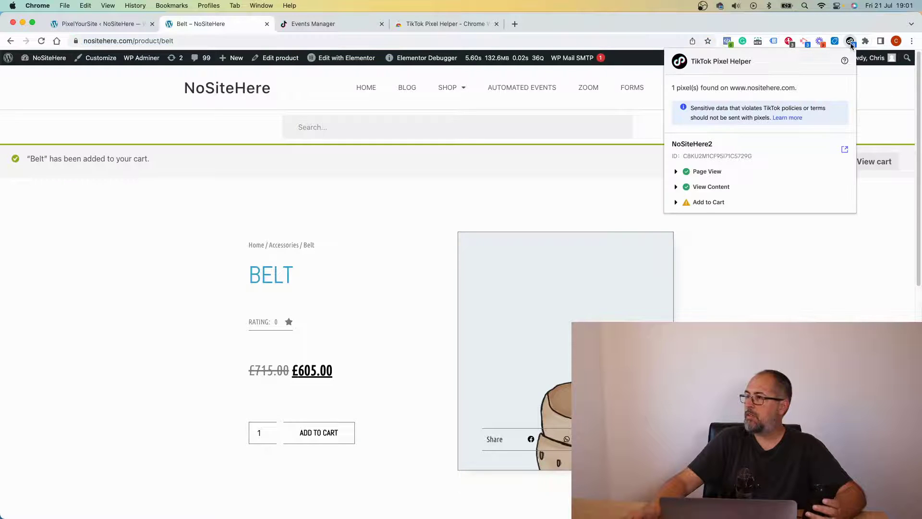
{"action": "left_click", "coordinate": [850, 41]}
{"action": "left_click", "coordinate": [335, 23]}
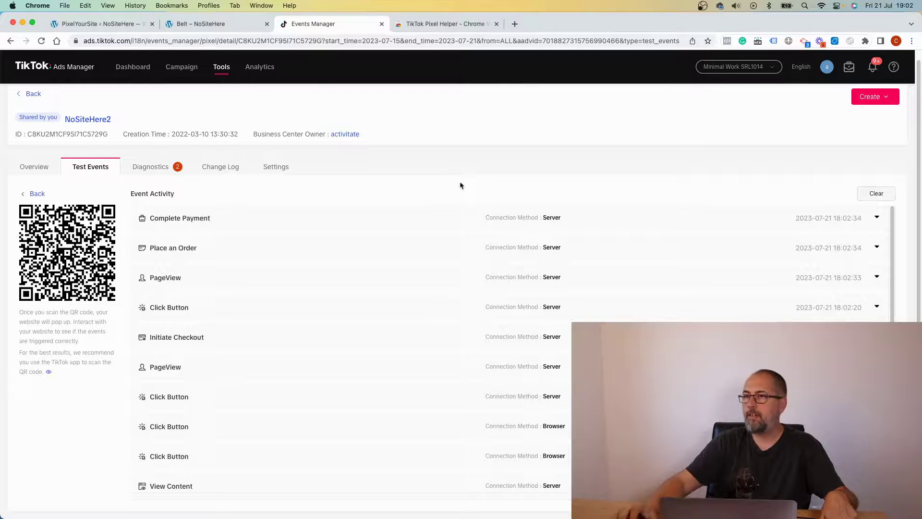
{"action": "left_click", "coordinate": [119, 25]}
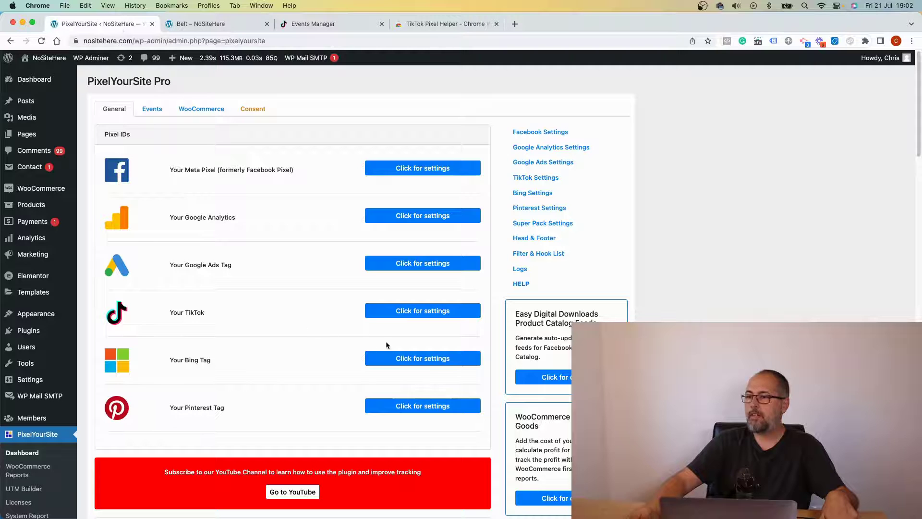
{"action": "left_click", "coordinate": [403, 312]}
{"action": "scroll", "coordinate": [223, 373], "scroll_direction": "down", "scroll_amount": 3}
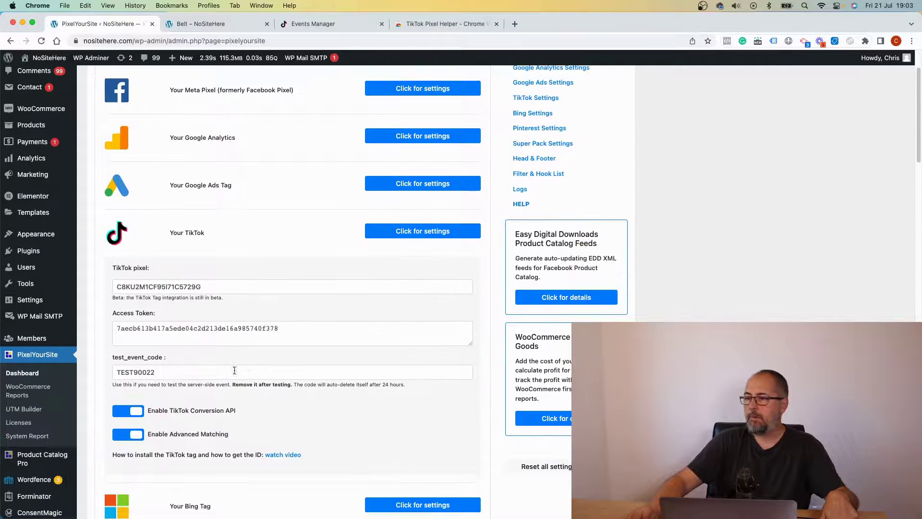
{"action": "left_click", "coordinate": [183, 376]}
{"action": "double_click", "coordinate": [183, 377]}
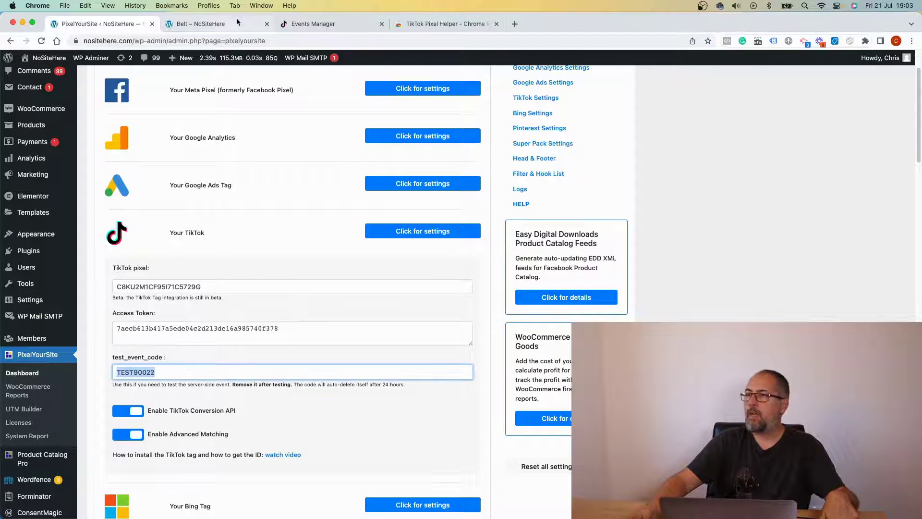
{"action": "left_click", "coordinate": [330, 25]}
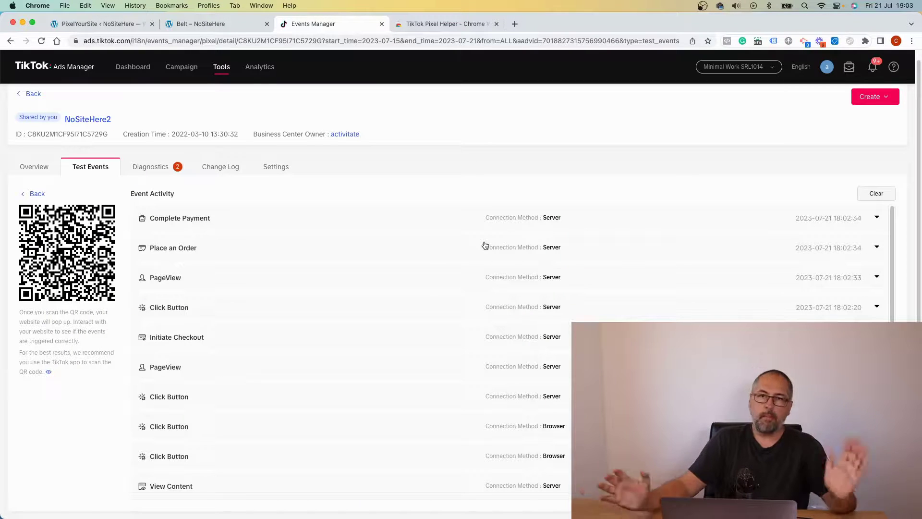
Expand the Complete Payment event to review its parameters, then collapse it again
{"action": "left_click", "coordinate": [499, 221]}
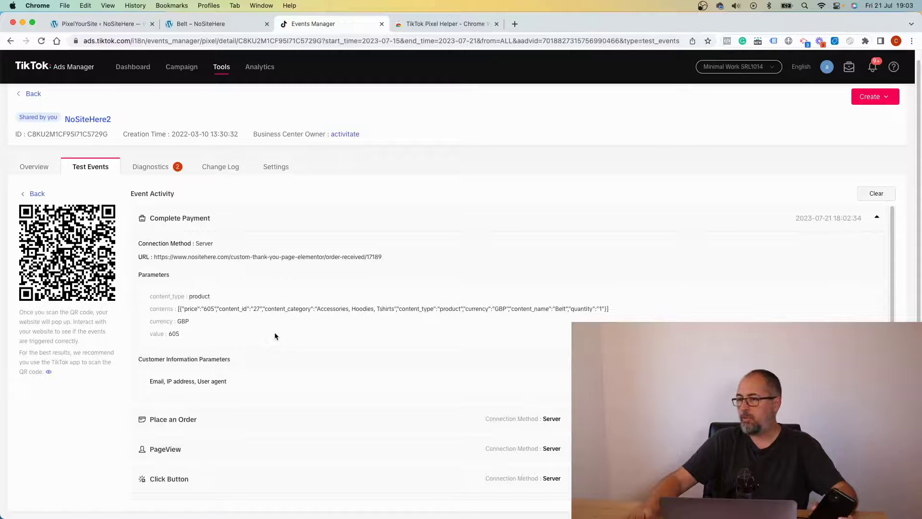
{"action": "left_click", "coordinate": [274, 221]}
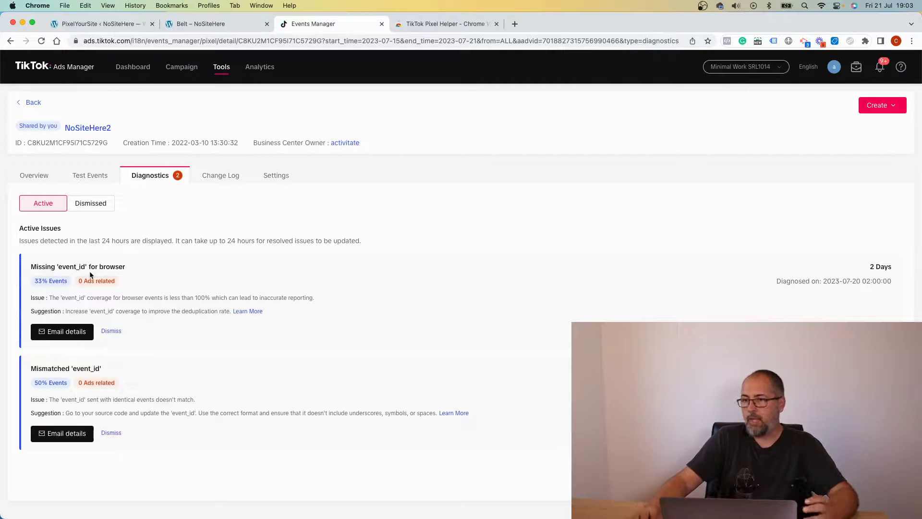
Dismiss the Missing and Mismatched 'event_id' issues, check the dismissed list, then go to Overview
{"action": "left_click", "coordinate": [111, 331]}
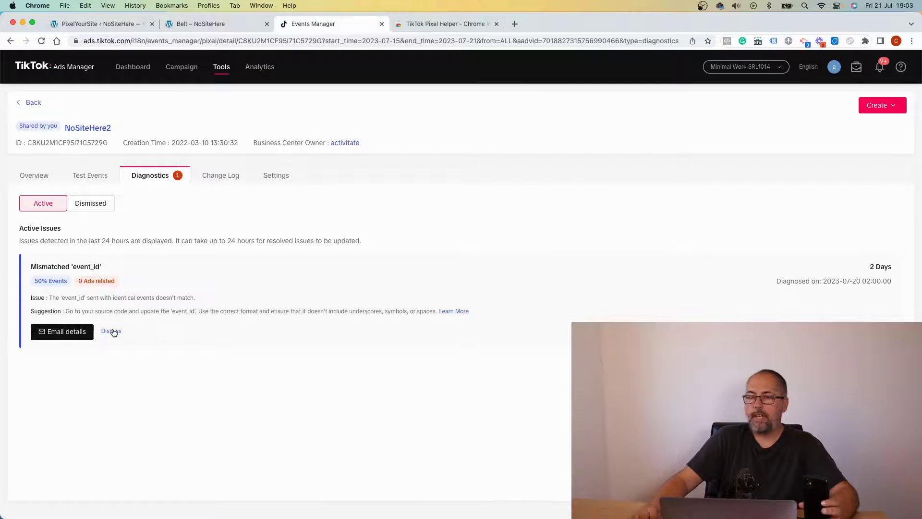
{"action": "left_click", "coordinate": [112, 331]}
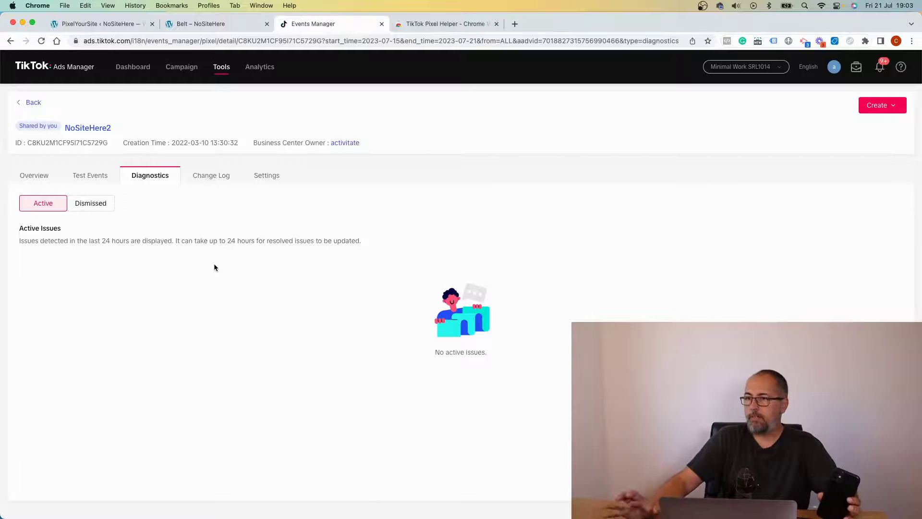
{"action": "left_click", "coordinate": [89, 205]}
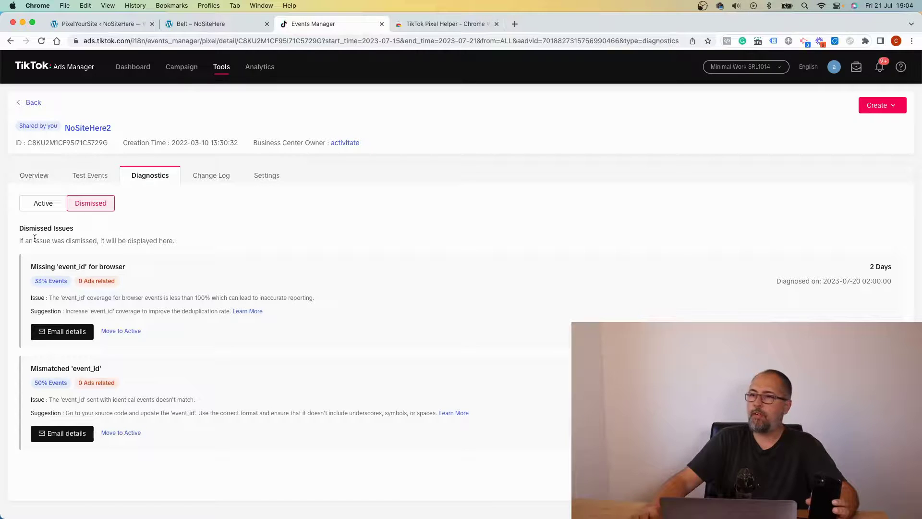
{"action": "left_click", "coordinate": [36, 177]}
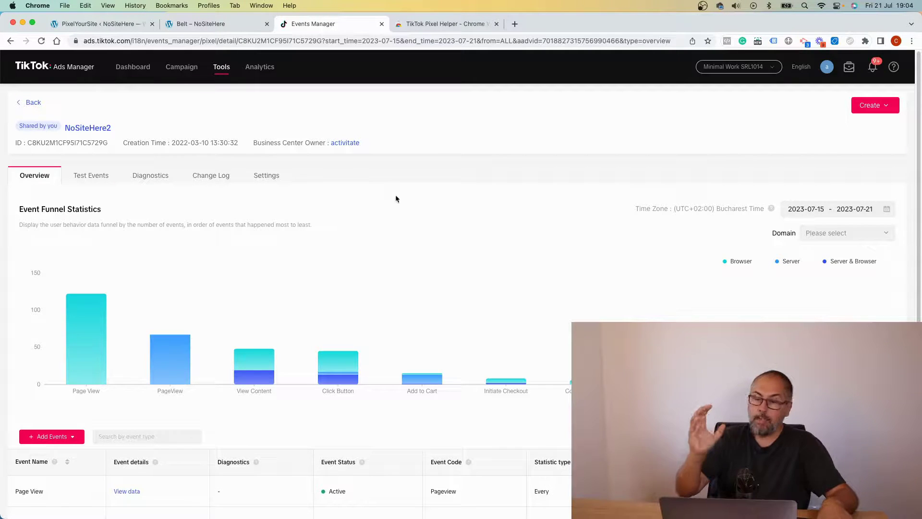
{"action": "left_click", "coordinate": [89, 176]}
{"action": "left_click", "coordinate": [47, 179]}
{"action": "scroll", "coordinate": [345, 194], "scroll_direction": "down", "scroll_amount": 5}
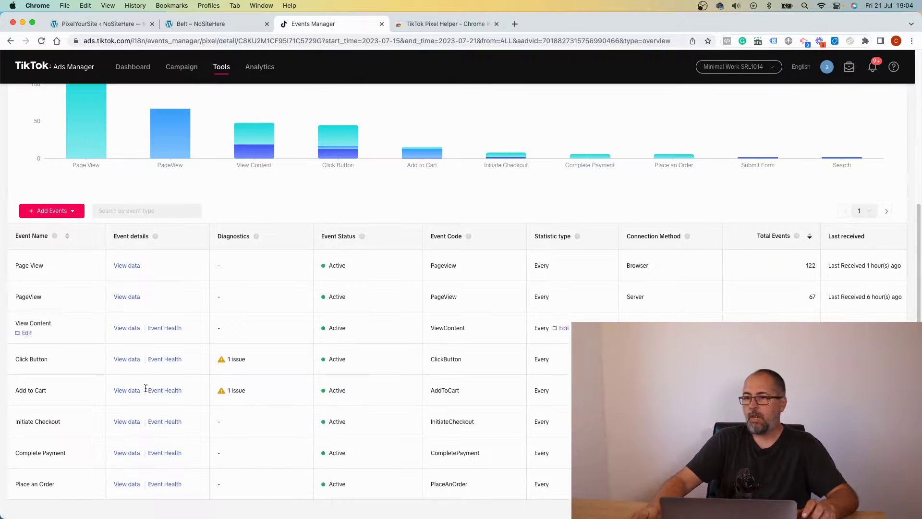
{"action": "mouse_move", "coordinate": [23, 356]}
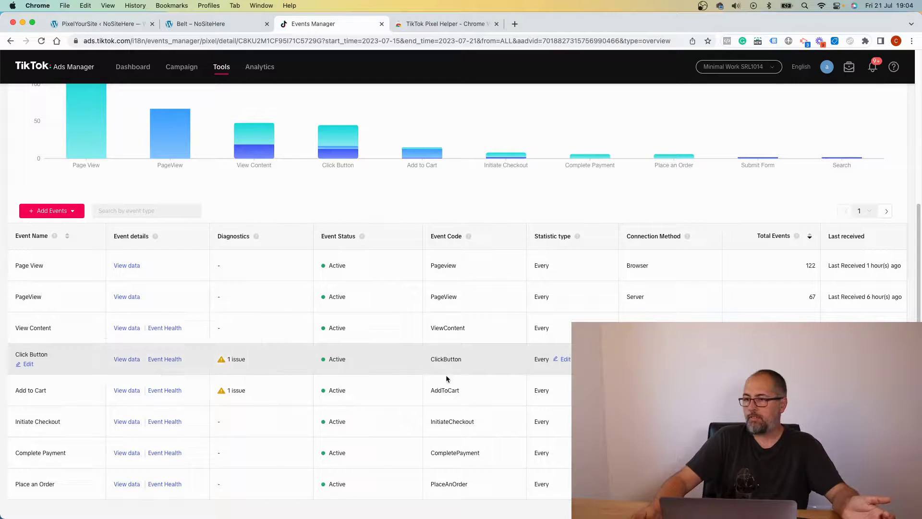
{"action": "mouse_move", "coordinate": [229, 365]}
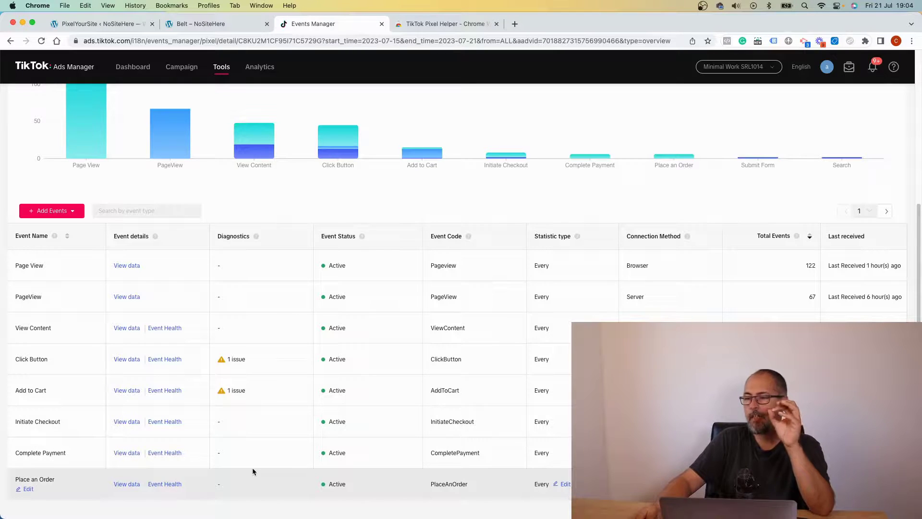
{"action": "mouse_move", "coordinate": [89, 483]}
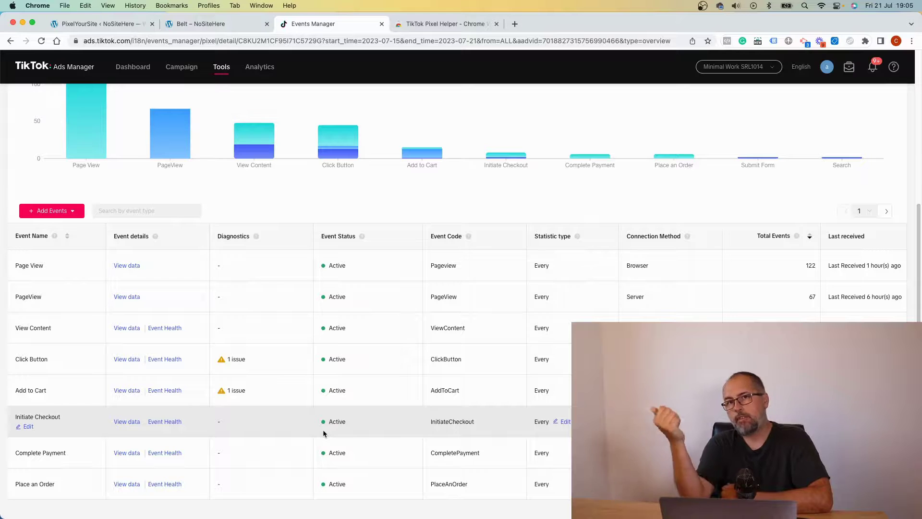
Look through the Place an Order event's data, then close its details panel
{"action": "left_click", "coordinate": [127, 484]}
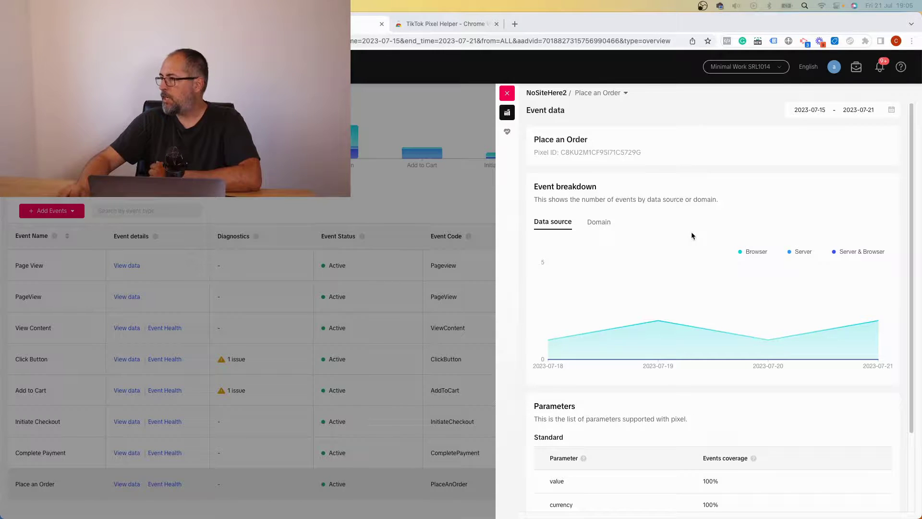
{"action": "scroll", "coordinate": [691, 235], "scroll_direction": "down", "scroll_amount": 2}
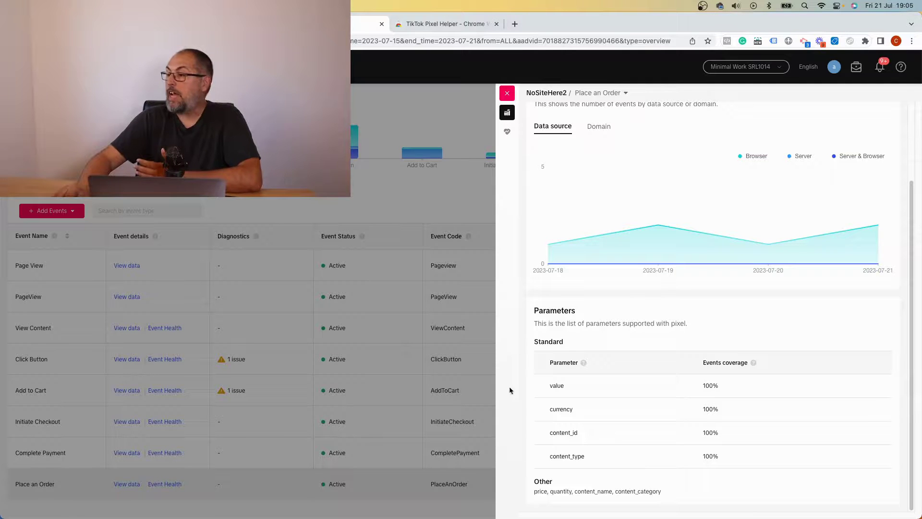
{"action": "left_click", "coordinate": [300, 467]}
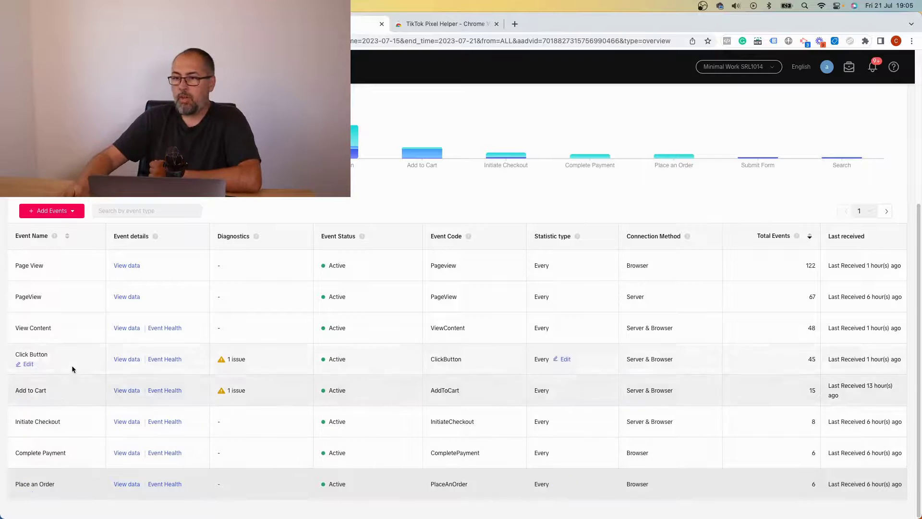
{"action": "mouse_move", "coordinate": [31, 356]}
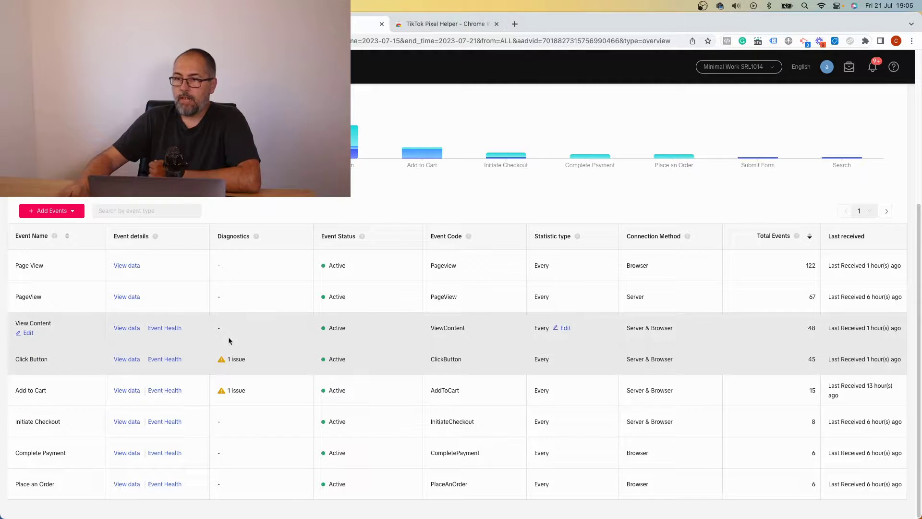
Check the Click Button event's parameter coverage, then close its side panel
{"action": "left_click", "coordinate": [125, 359]}
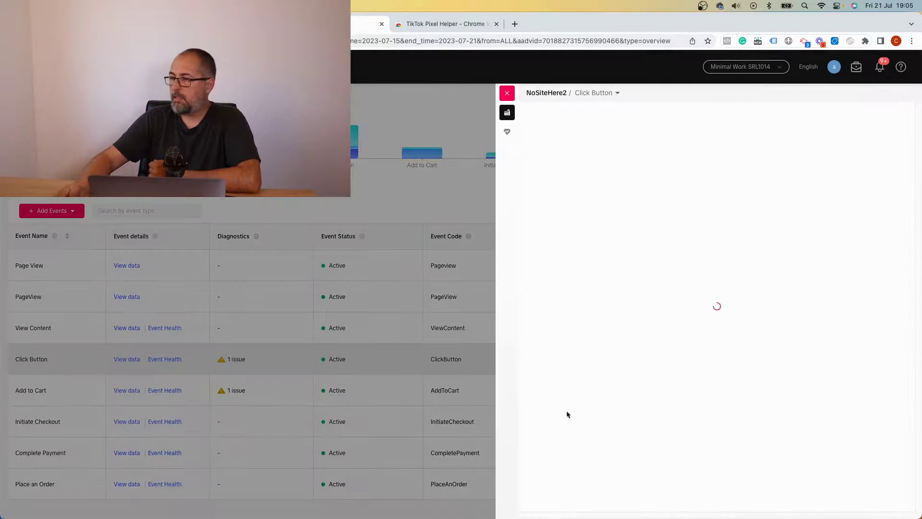
{"action": "scroll", "coordinate": [566, 413], "scroll_direction": "down", "scroll_amount": 3}
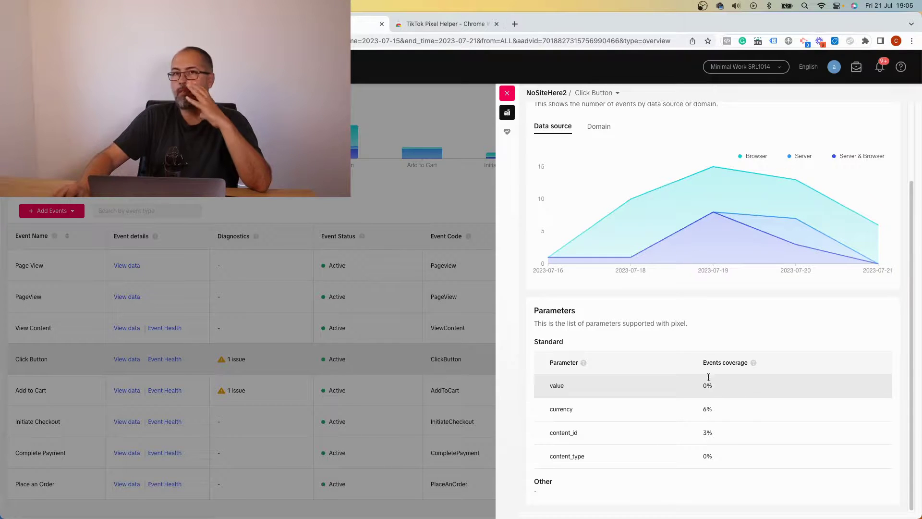
{"action": "left_click", "coordinate": [507, 93]}
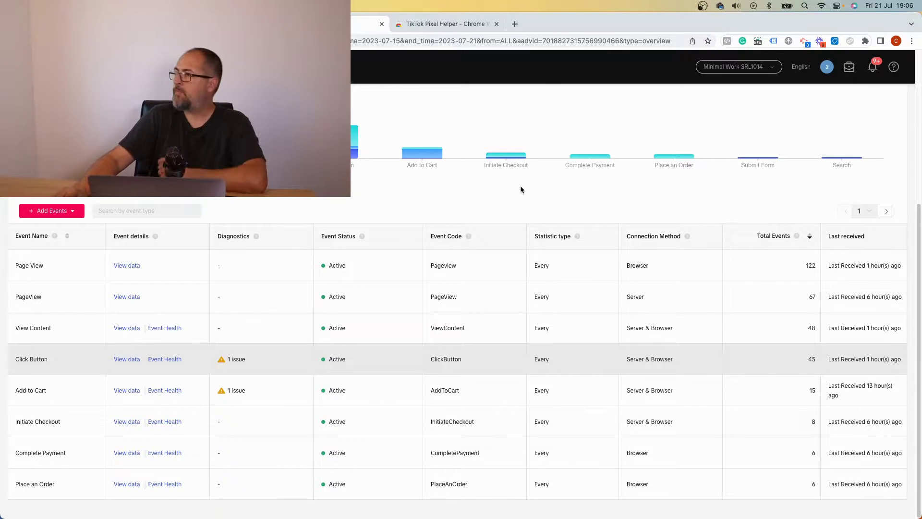
Go back to PixelYourSite Pro and open its Logs page
{"action": "key", "text": "ctrl+shift+Tab"}
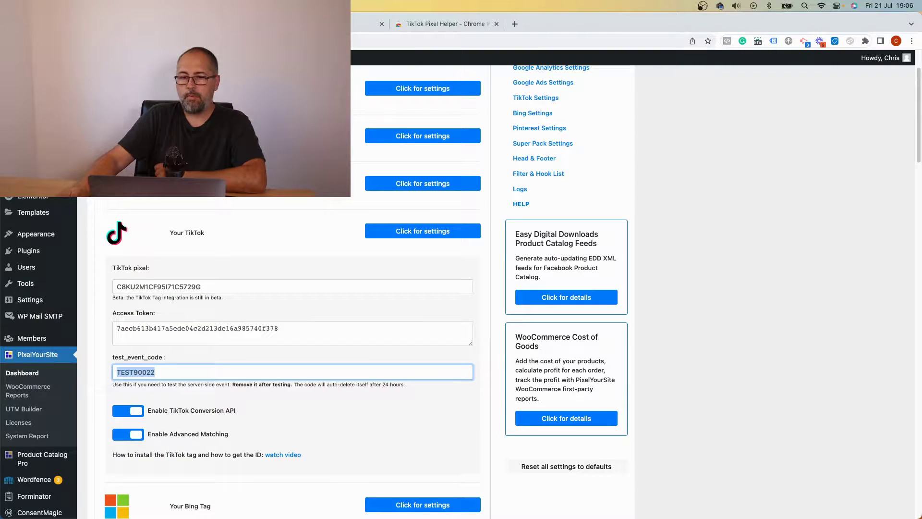
{"action": "left_click", "coordinate": [511, 192]}
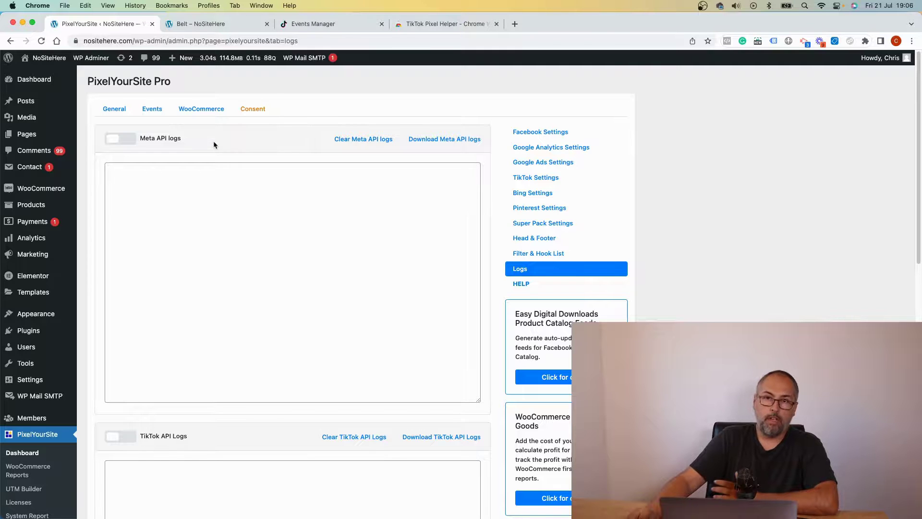
{"action": "scroll", "coordinate": [189, 212], "scroll_direction": "down", "scroll_amount": 5}
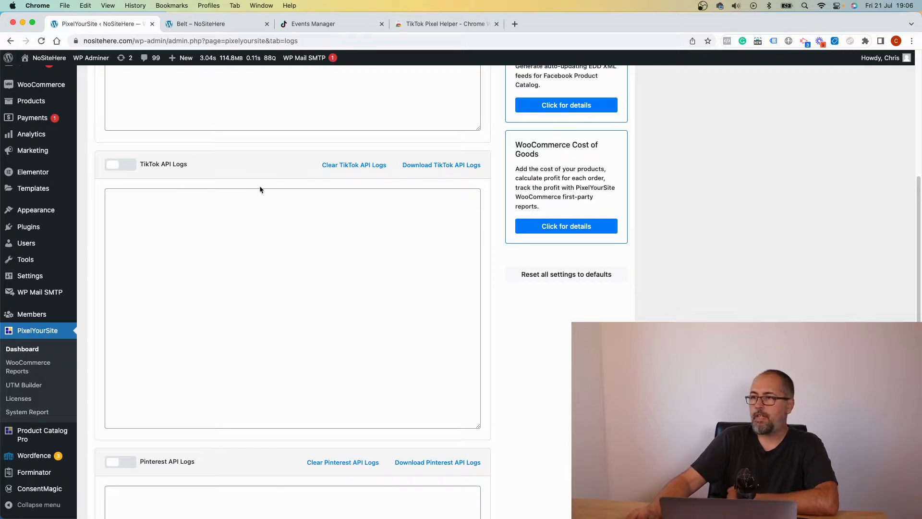
{"action": "scroll", "coordinate": [250, 279], "scroll_direction": "down", "scroll_amount": 1}
{"action": "scroll", "coordinate": [251, 279], "scroll_direction": "down", "scroll_amount": 1}
{"action": "scroll", "coordinate": [231, 128], "scroll_direction": "down", "scroll_amount": 1}
{"action": "scroll", "coordinate": [232, 129], "scroll_direction": "up", "scroll_amount": 3}
{"action": "scroll", "coordinate": [231, 130], "scroll_direction": "up", "scroll_amount": 1}
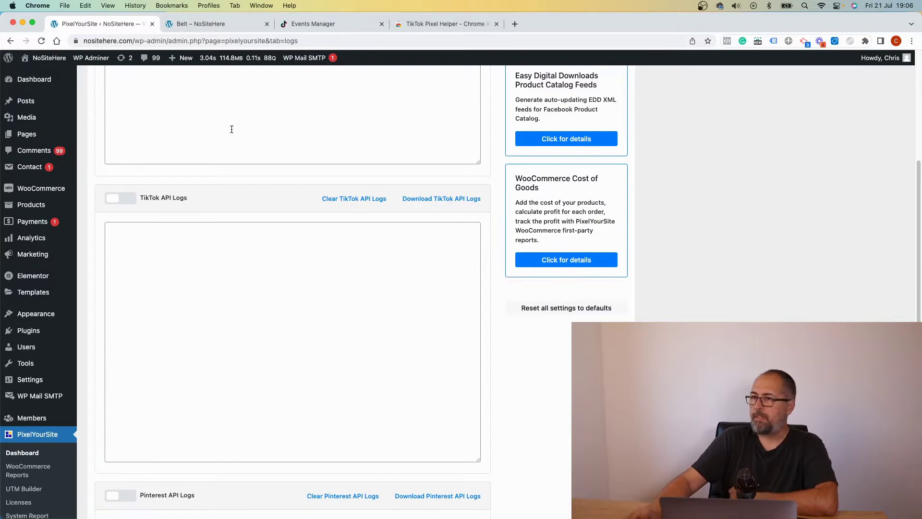
Turn on TikTok API Logs and save the settings
{"action": "left_click", "coordinate": [125, 199]}
{"action": "scroll", "coordinate": [212, 208], "scroll_direction": "down", "scroll_amount": 7}
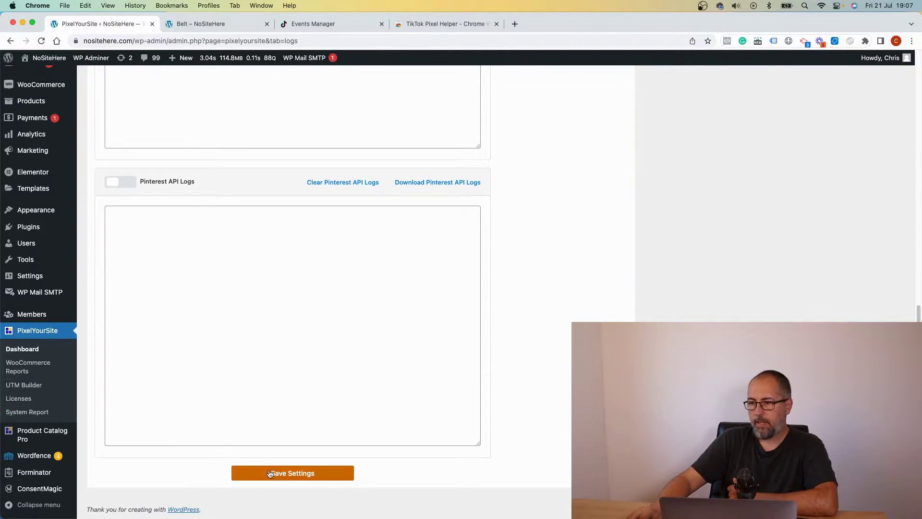
{"action": "scroll", "coordinate": [235, 220], "scroll_direction": "up", "scroll_amount": 7}
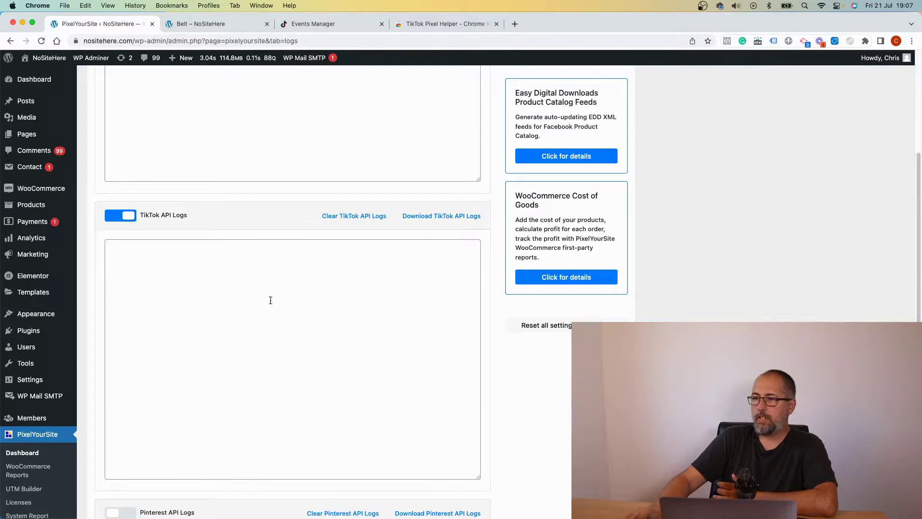
{"action": "scroll", "coordinate": [231, 284], "scroll_direction": "down", "scroll_amount": 7}
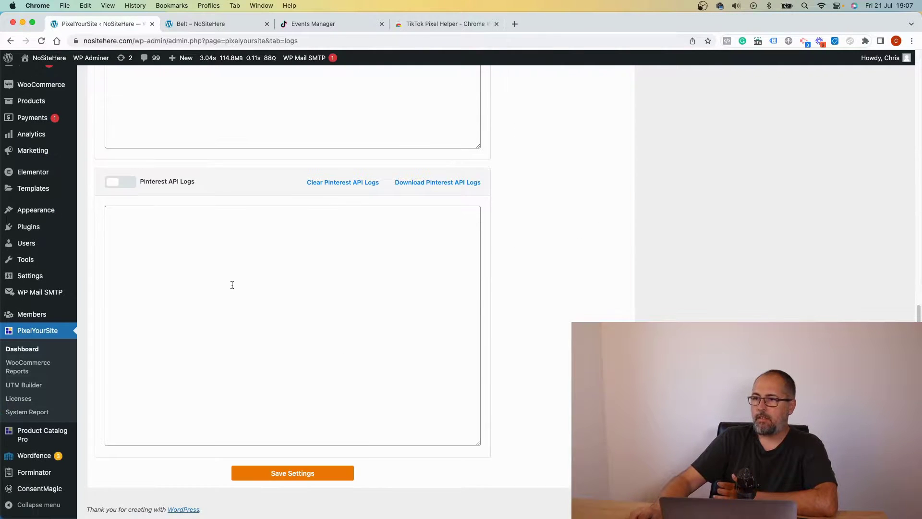
{"action": "left_click", "coordinate": [287, 474]}
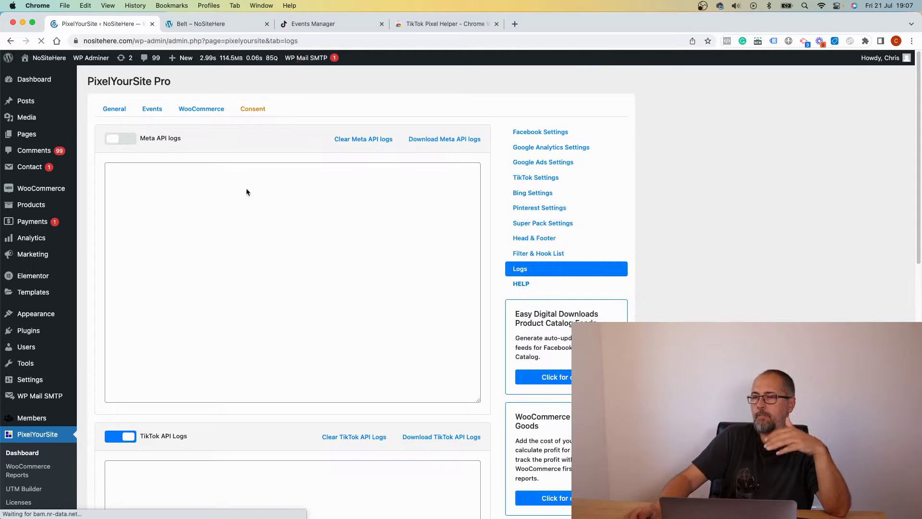
Reload the Belt product page and resubmit to add the Belt again, bringing the cart to £1,210.00
{"action": "left_click", "coordinate": [206, 24]}
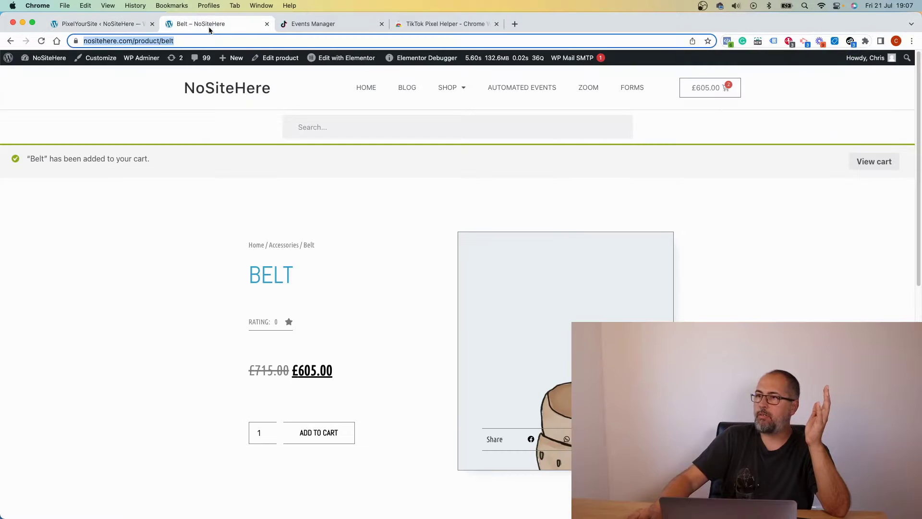
{"action": "left_click", "coordinate": [42, 42]}
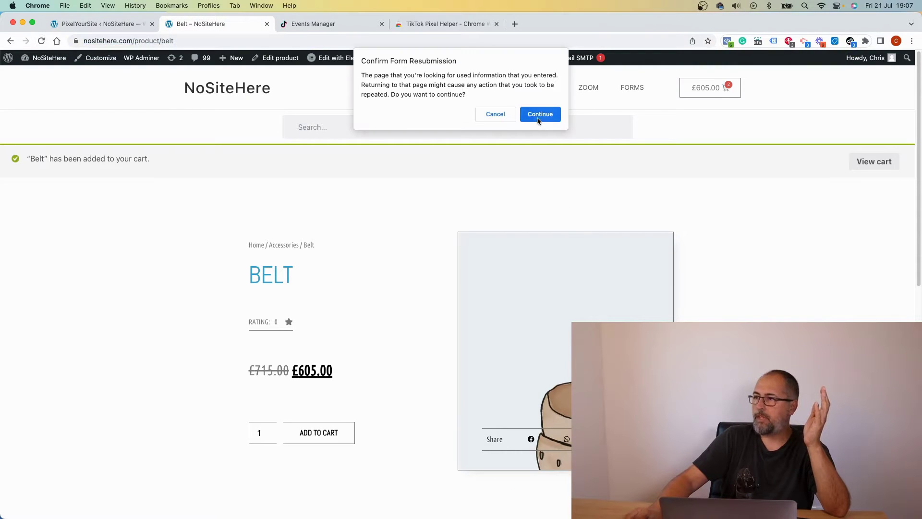
{"action": "left_click", "coordinate": [539, 116]}
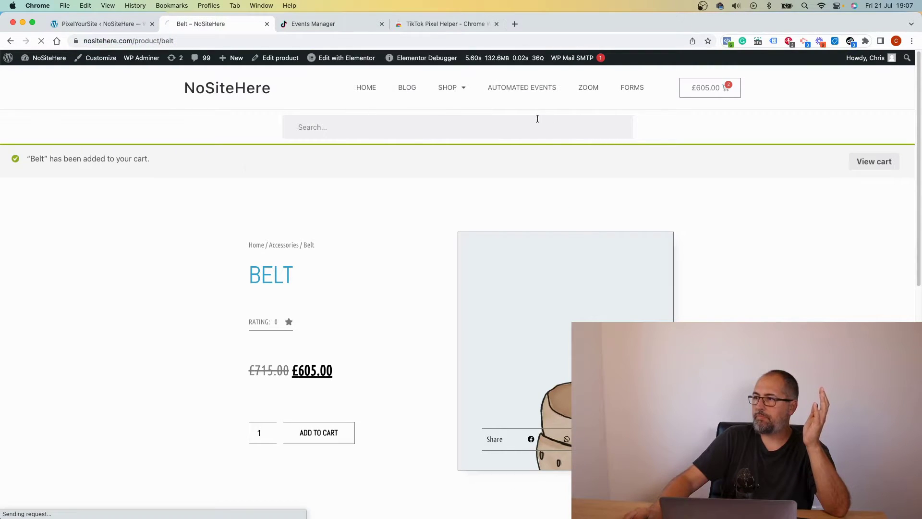
{"action": "left_click", "coordinate": [124, 25]}
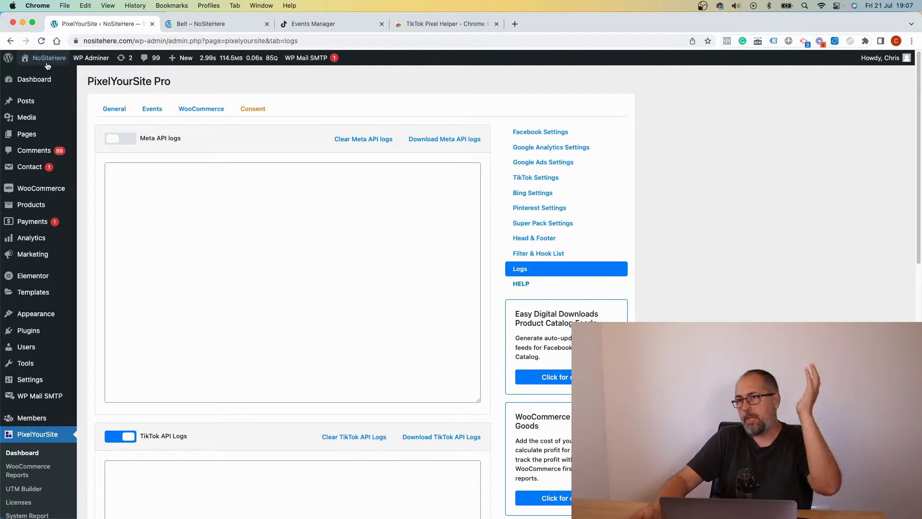
{"action": "left_click", "coordinate": [198, 24]}
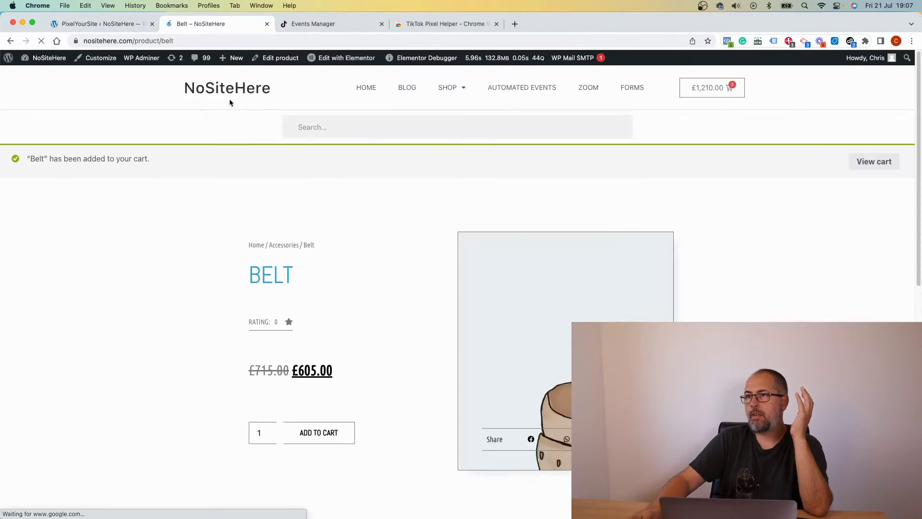
Reload the PixelYourSite Logs page and review the new AddToCart and ViewContent TikTok API entries
{"action": "left_click", "coordinate": [90, 24]}
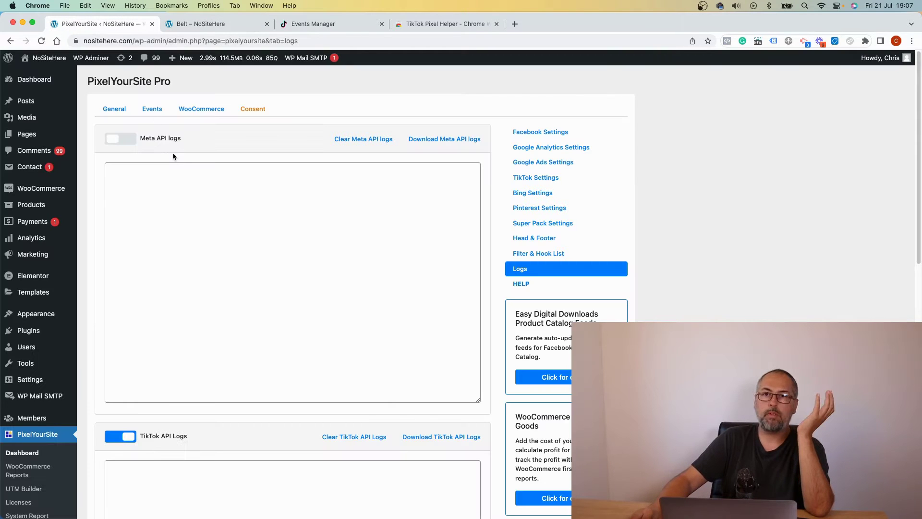
{"action": "left_click", "coordinate": [42, 41]}
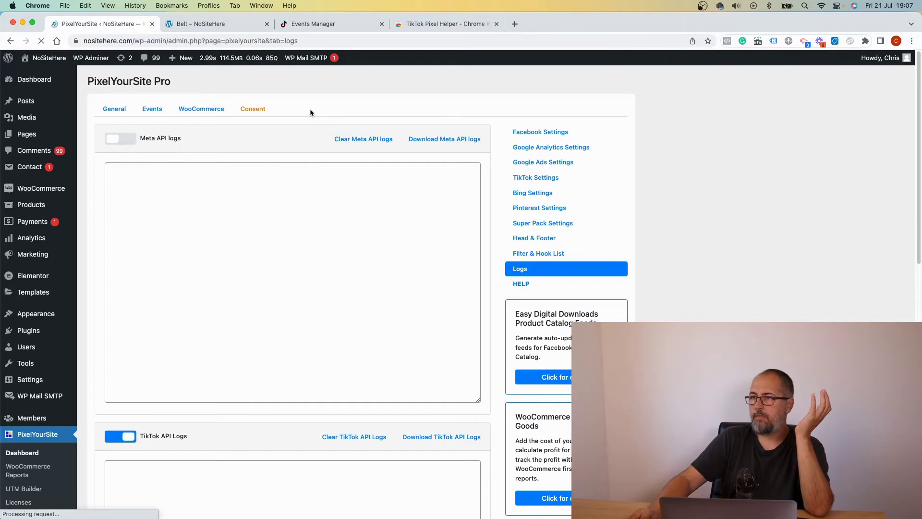
{"action": "scroll", "coordinate": [310, 109], "scroll_direction": "down", "scroll_amount": 4}
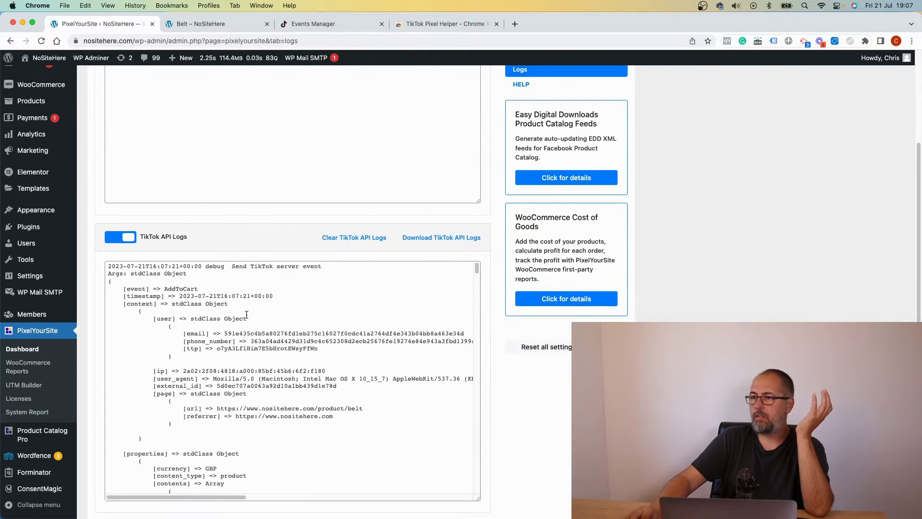
{"action": "scroll", "coordinate": [258, 320], "scroll_direction": "down", "scroll_amount": 10}
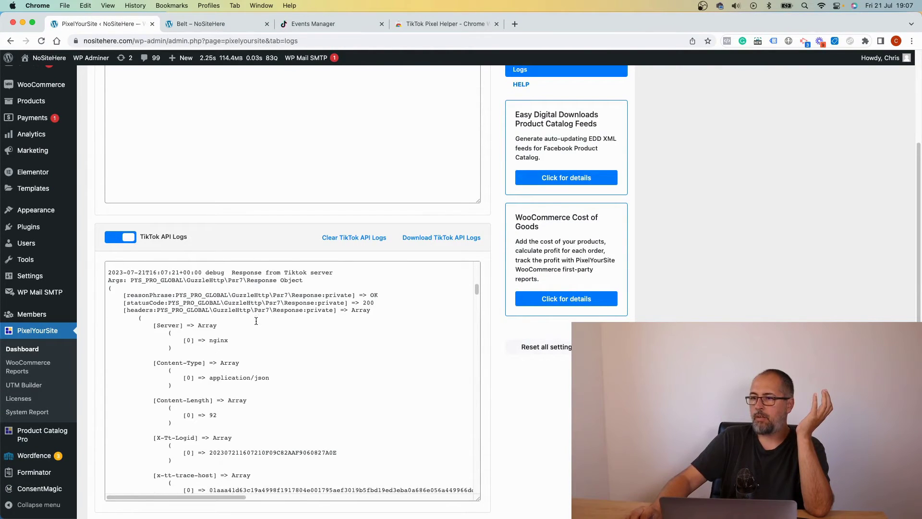
{"action": "scroll", "coordinate": [256, 321], "scroll_direction": "down", "scroll_amount": 10}
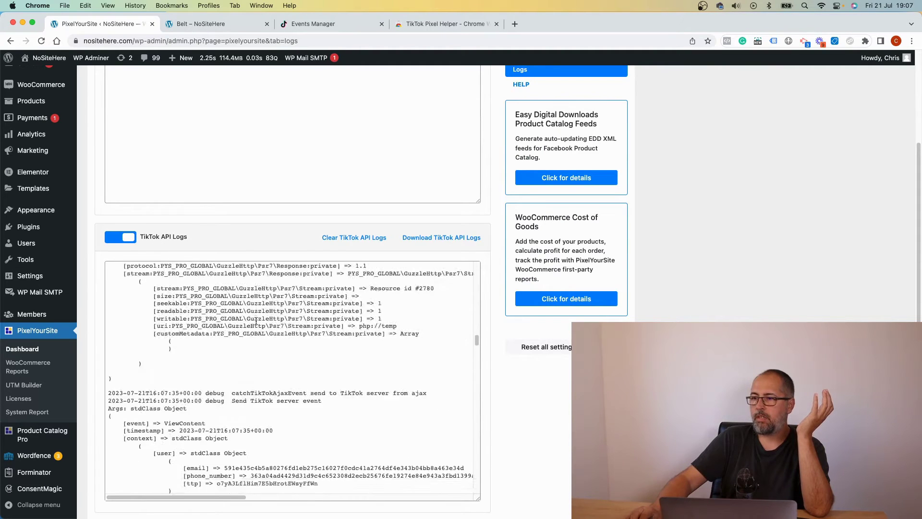
{"action": "scroll", "coordinate": [256, 320], "scroll_direction": "down", "scroll_amount": 10}
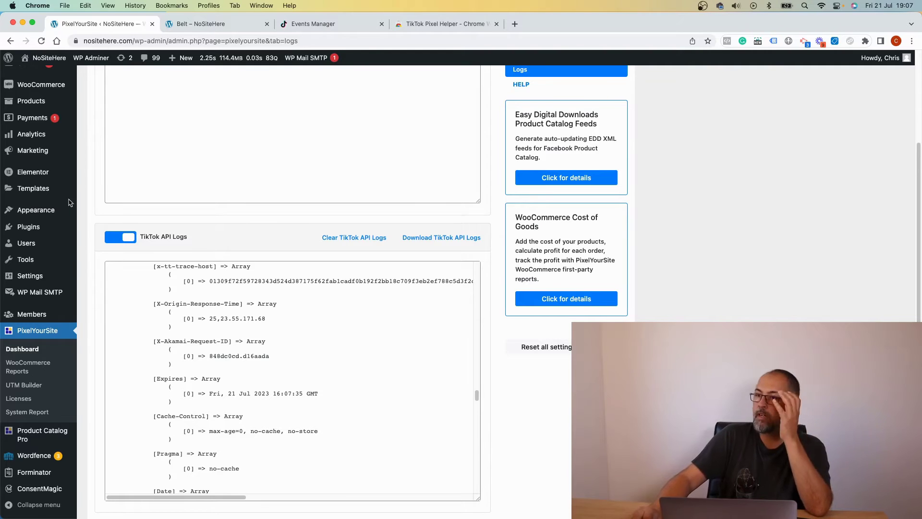
Switch TikTok API Logs off and save the settings
{"action": "left_click", "coordinate": [118, 240]}
{"action": "scroll", "coordinate": [213, 240], "scroll_direction": "down", "scroll_amount": 7}
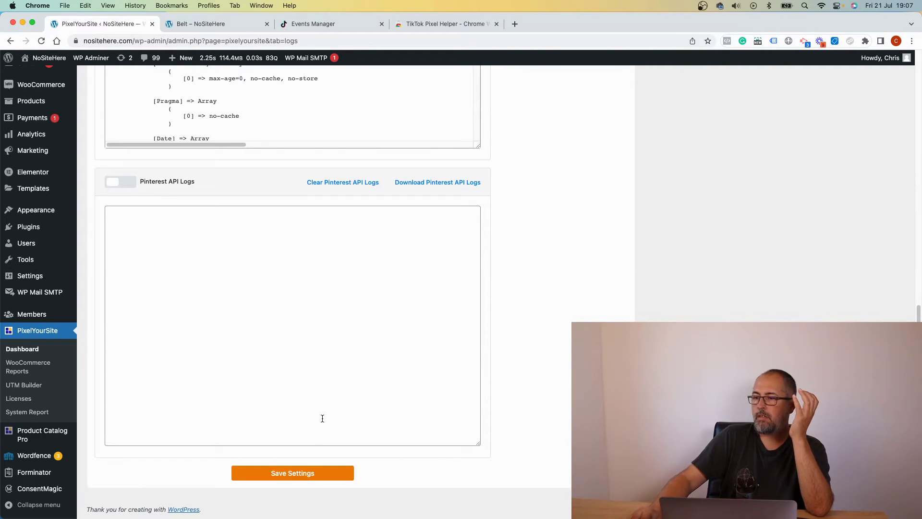
{"action": "left_click", "coordinate": [308, 480]}
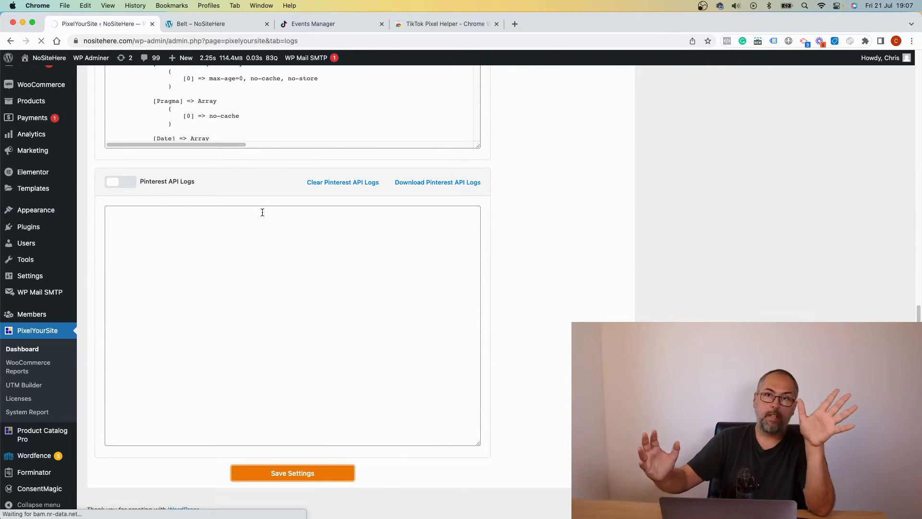